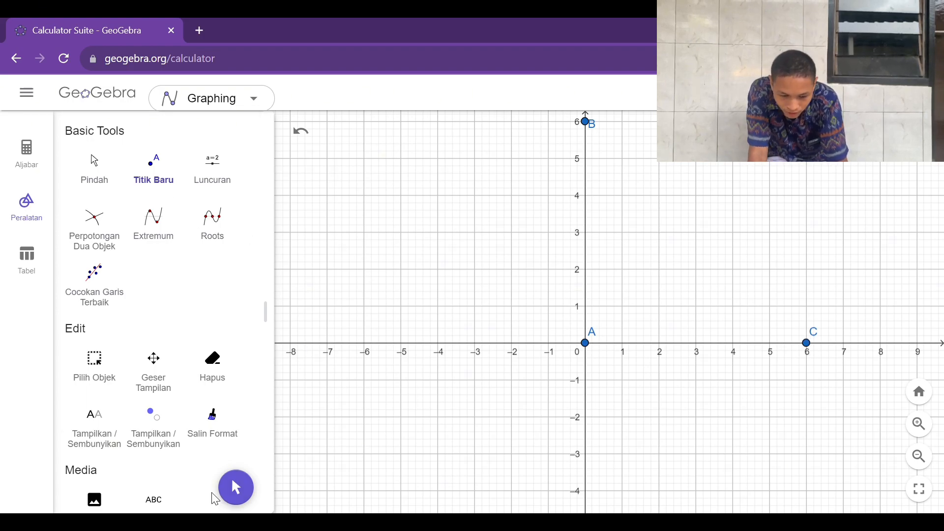
Place two new points on the axes at (0, -6) and (-6, 0)
click(235, 488)
drag(563, 386, 570, 306)
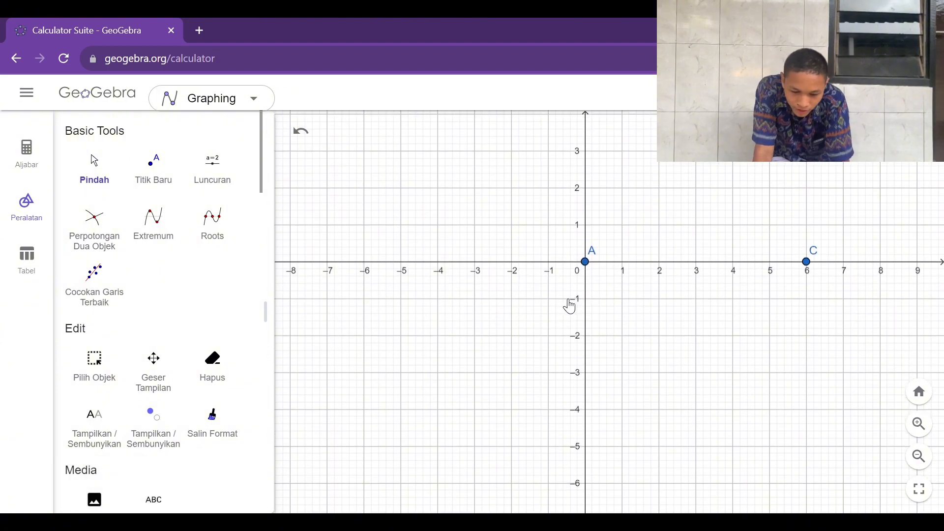
click(923, 459)
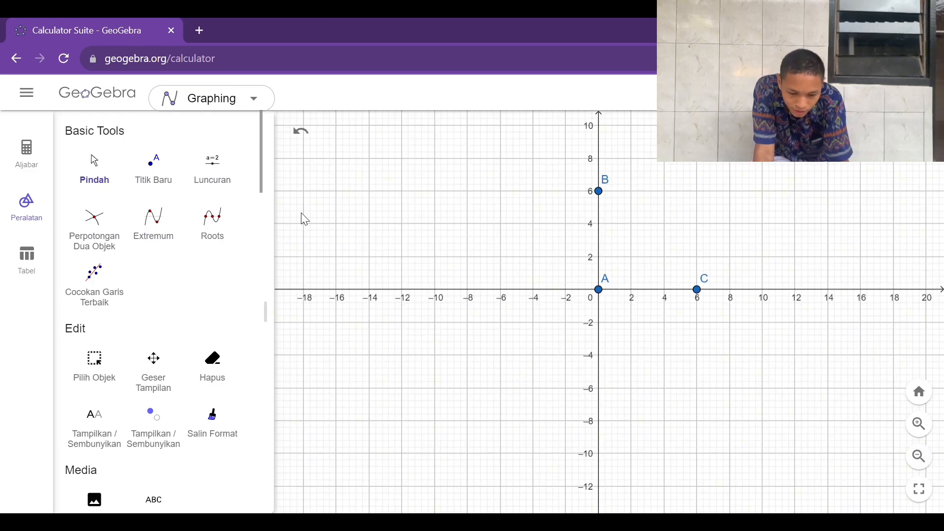
click(175, 173)
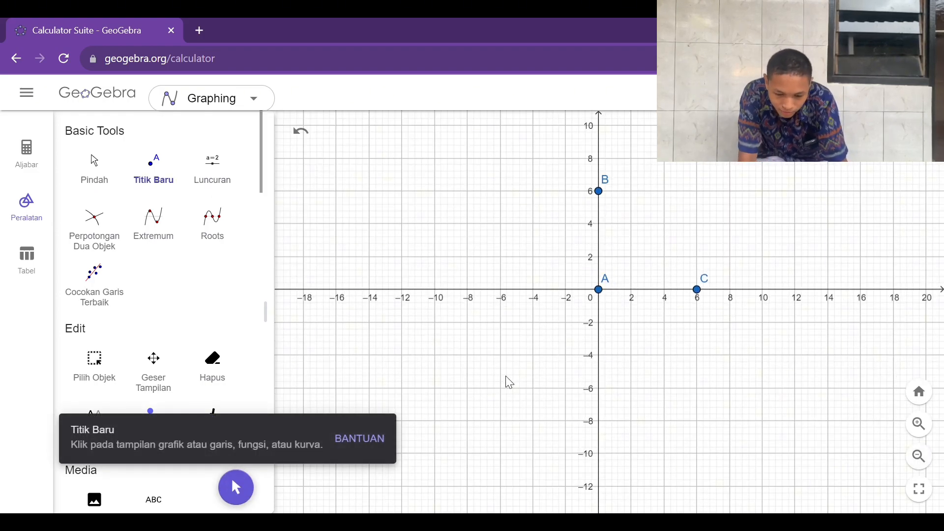
click(599, 388)
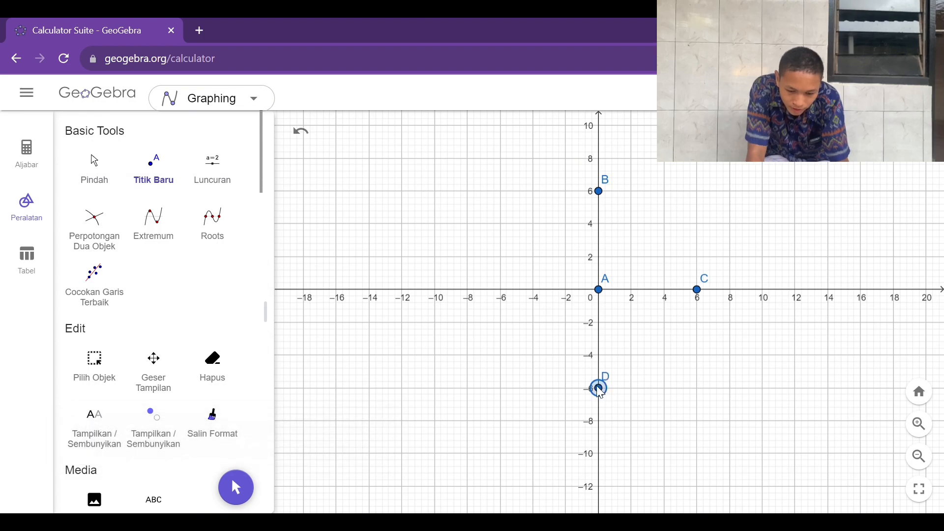
click(501, 290)
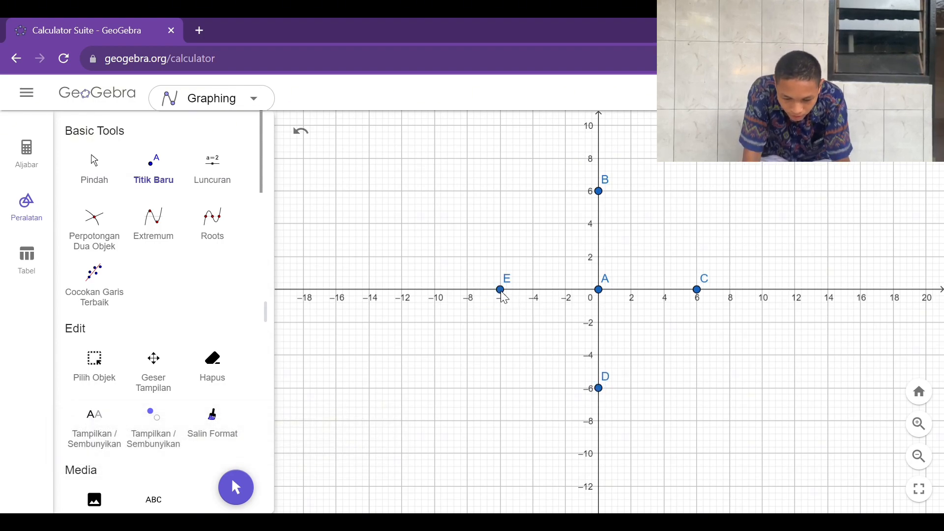
Place four more points around the origin at (2, -2), (-2, -2), (-2, 2) and (2, 2)
click(632, 324)
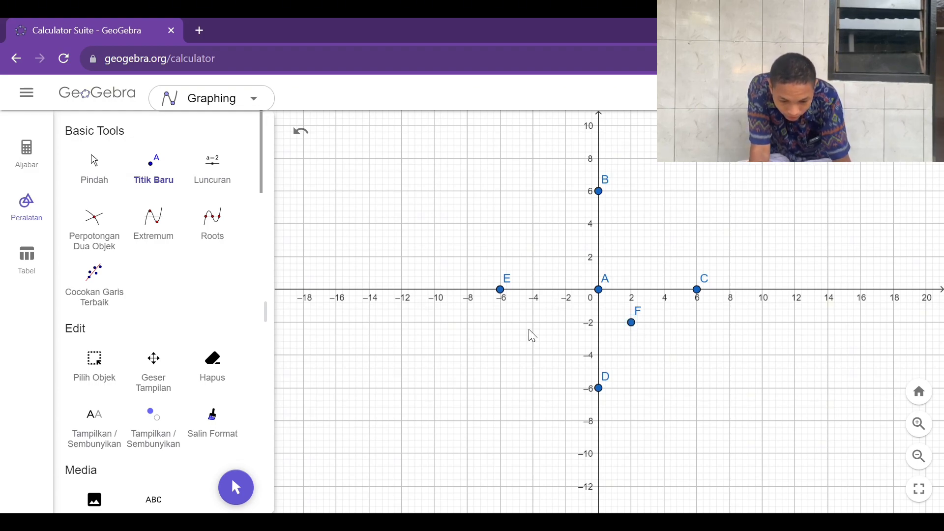
click(566, 323)
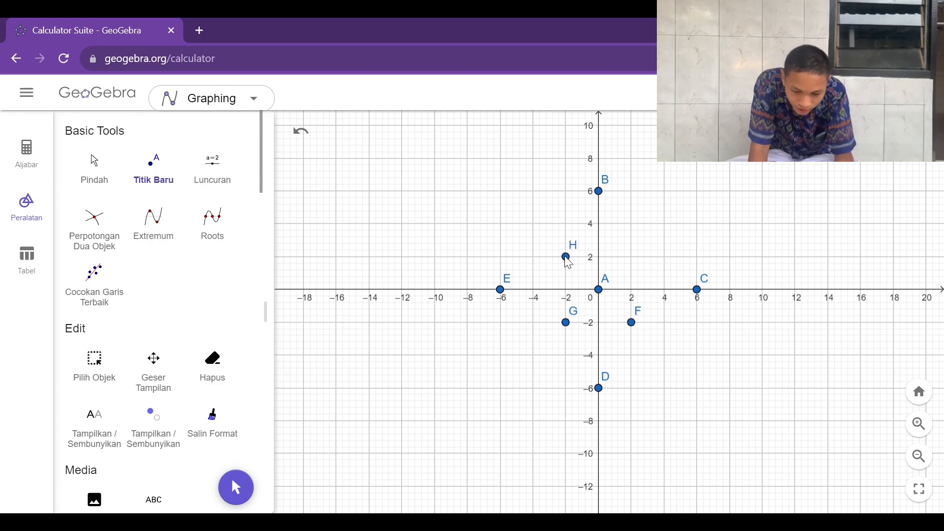
click(631, 256)
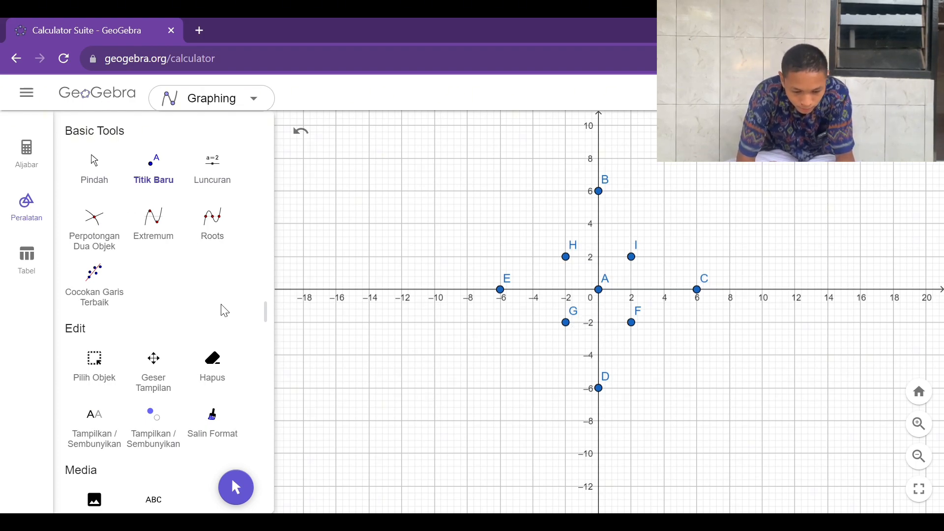
Activate the tool for drawing a segment between two points
scroll(194, 299, down, 3)
scroll(193, 299, down, 10)
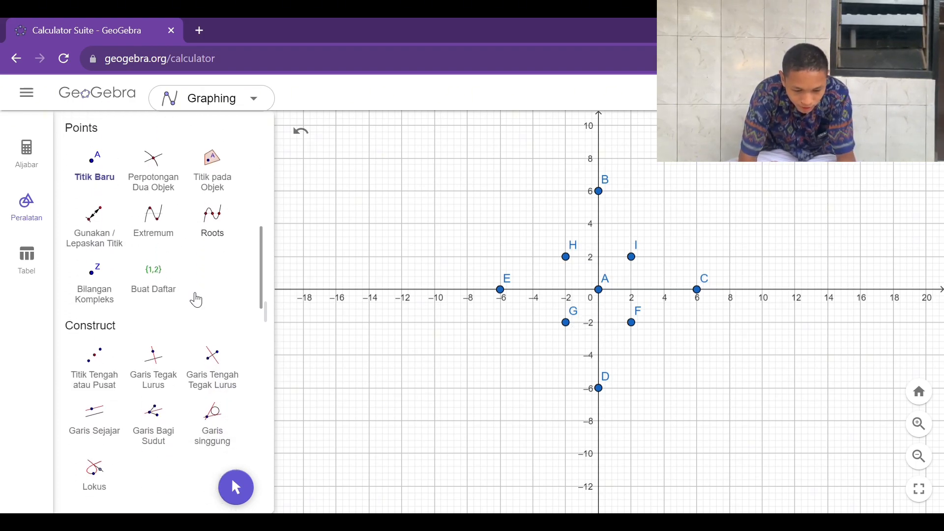
scroll(193, 298, down, 3)
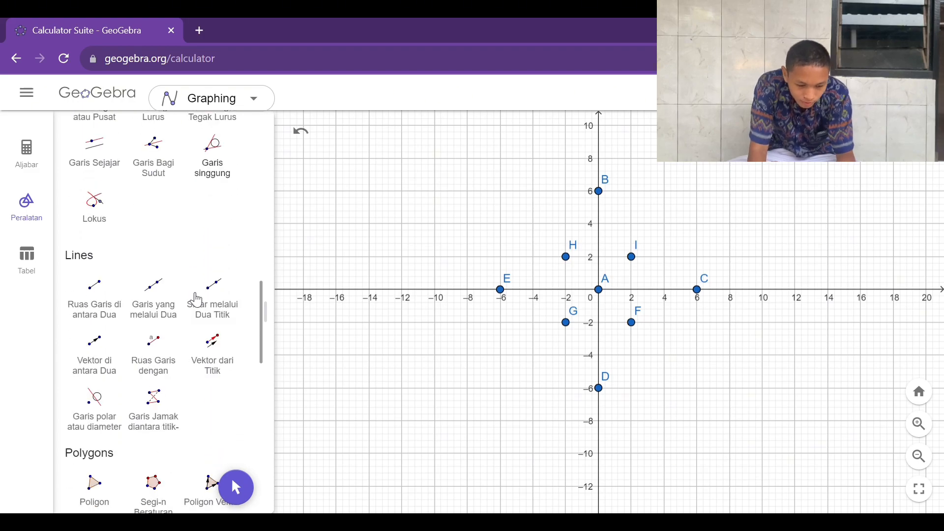
click(93, 299)
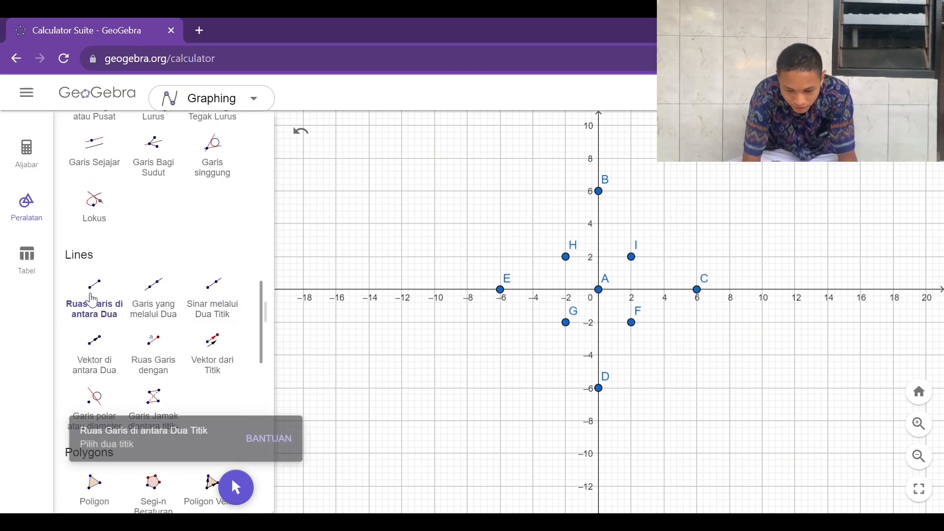
click(600, 389)
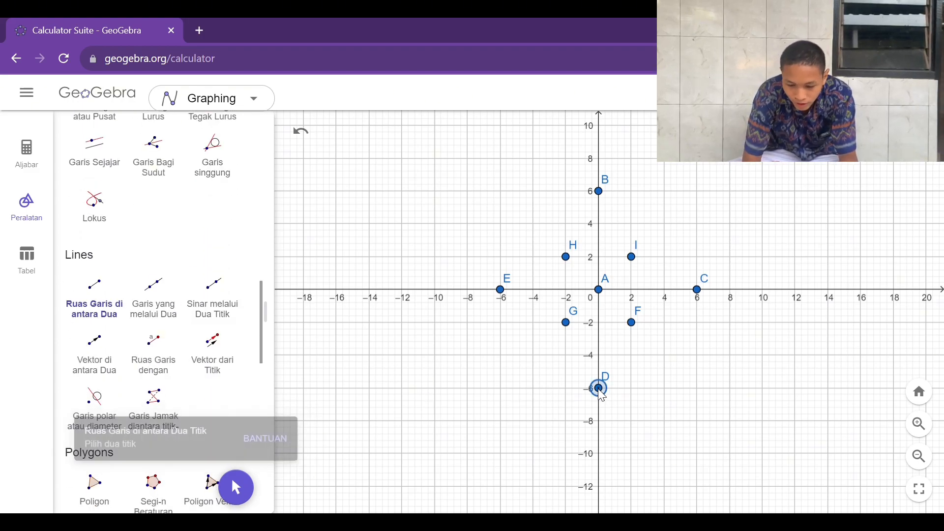
click(633, 325)
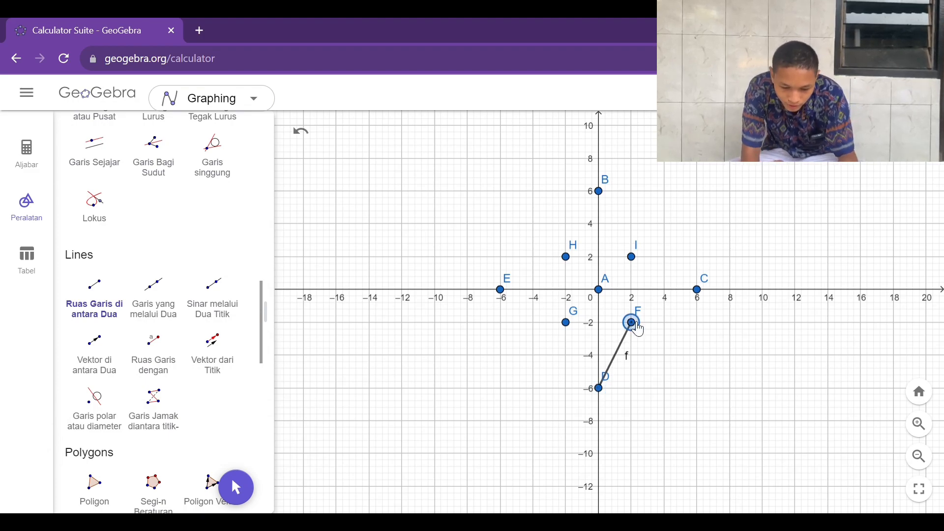
click(635, 323)
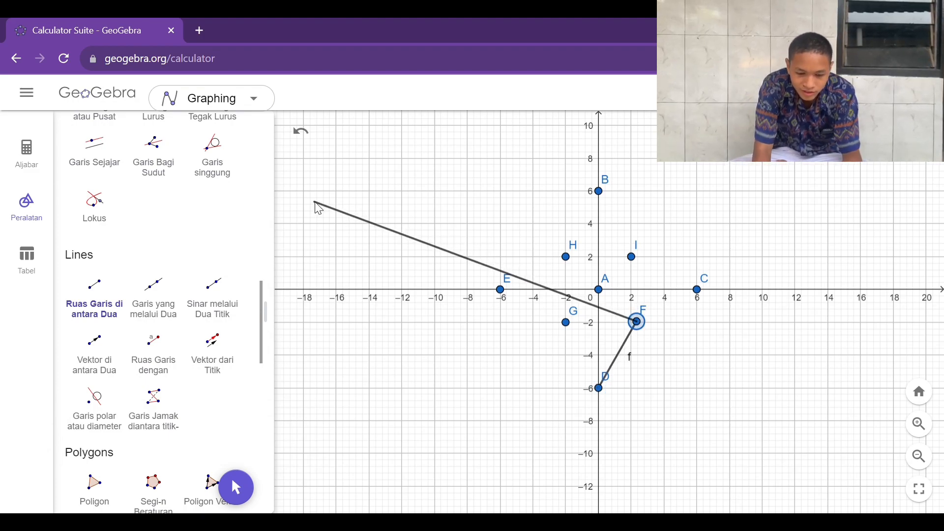
click(300, 132)
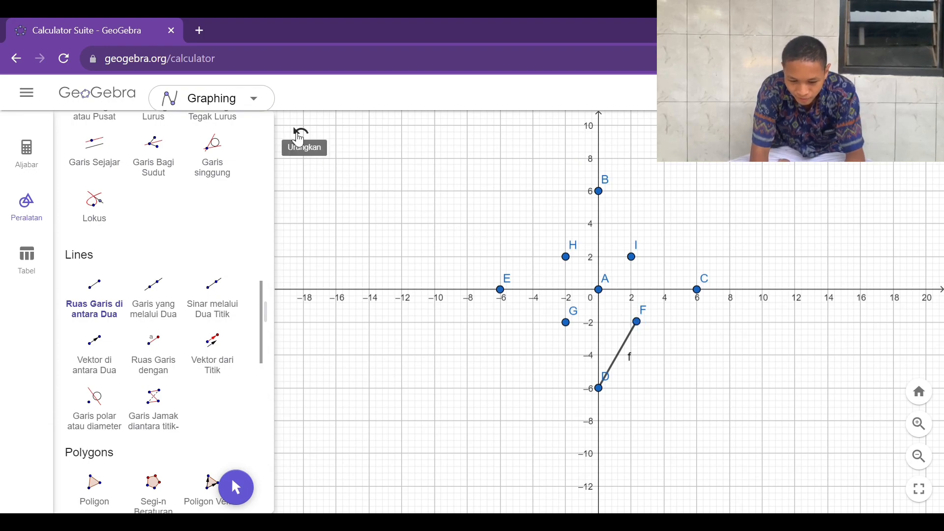
click(300, 134)
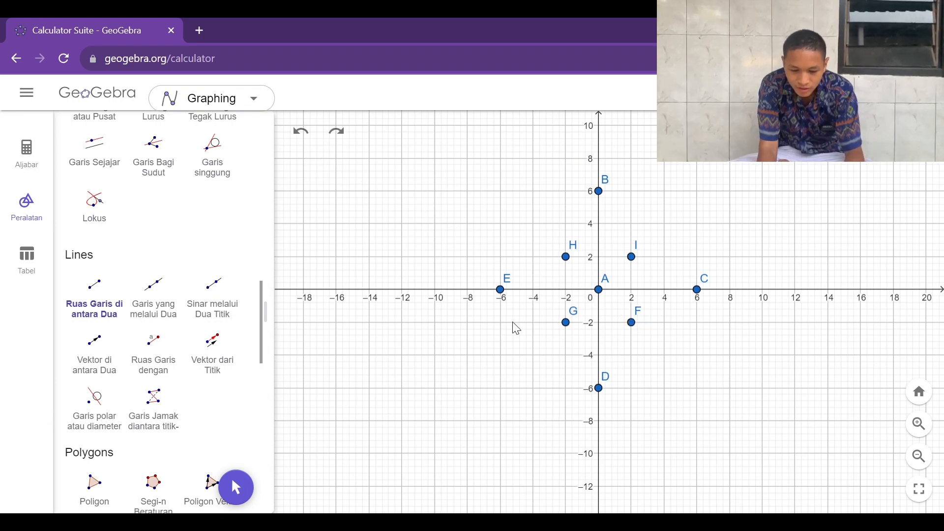
Draw connected segments from D to F, F to C, C to I and I to B
click(601, 390)
click(633, 323)
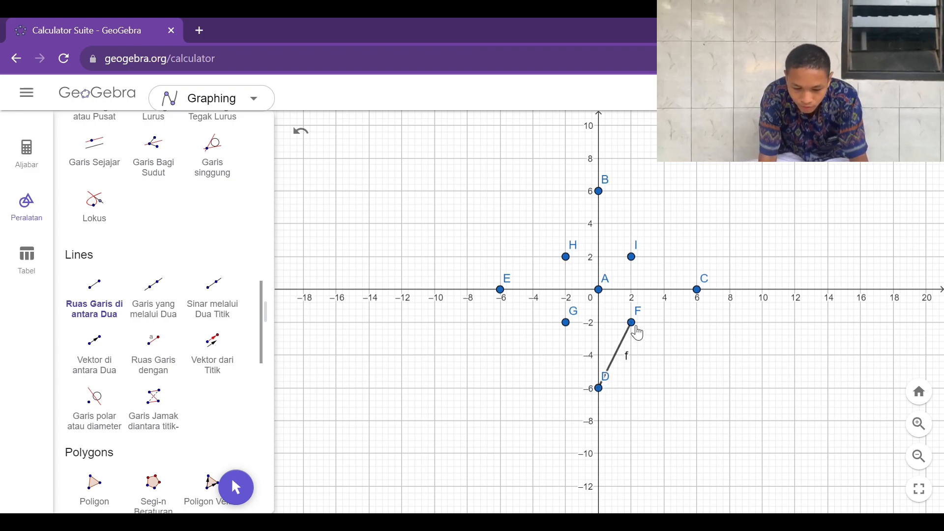
click(633, 325)
click(697, 291)
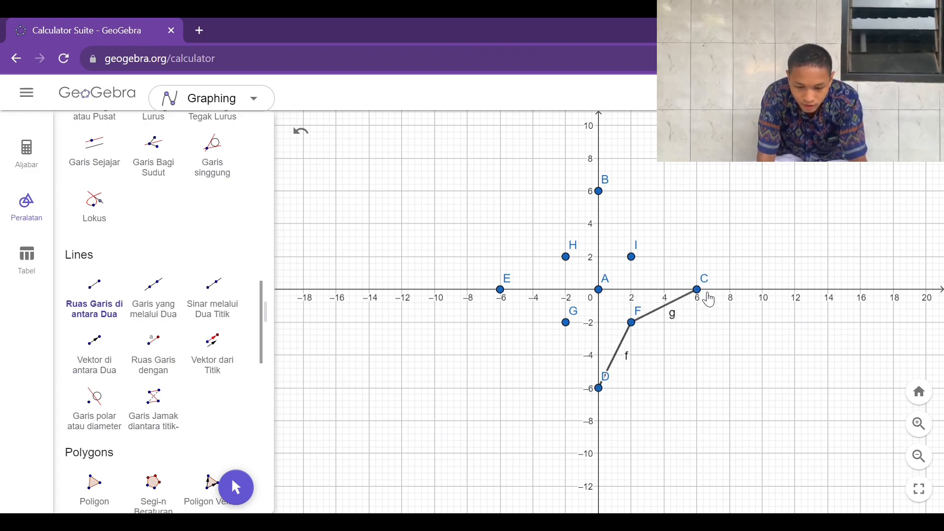
click(698, 291)
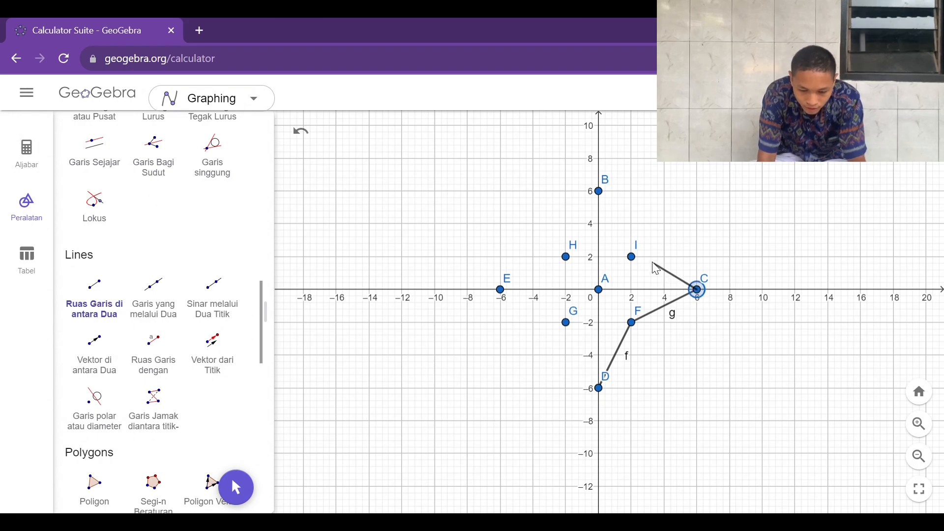
click(633, 258)
click(632, 258)
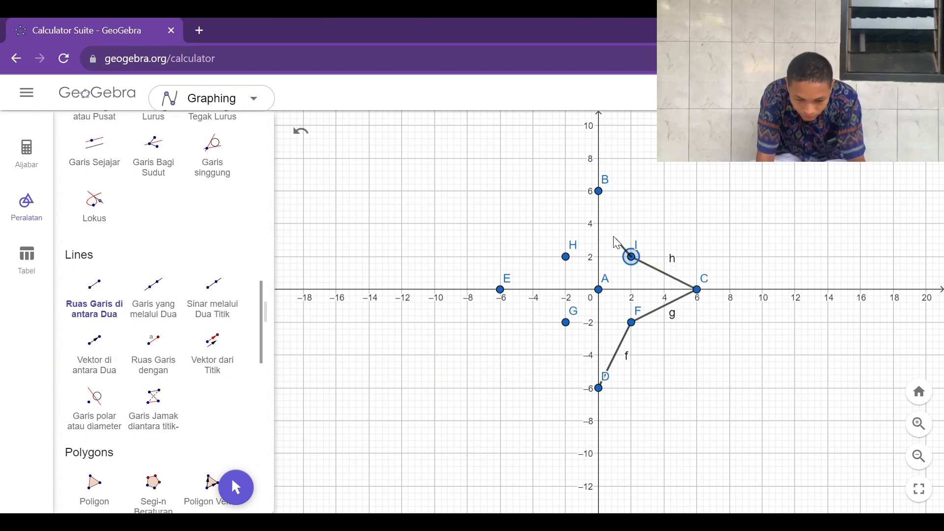
click(600, 192)
Close the star outline with segments from B to H, H to E, E to G and G to D
click(601, 193)
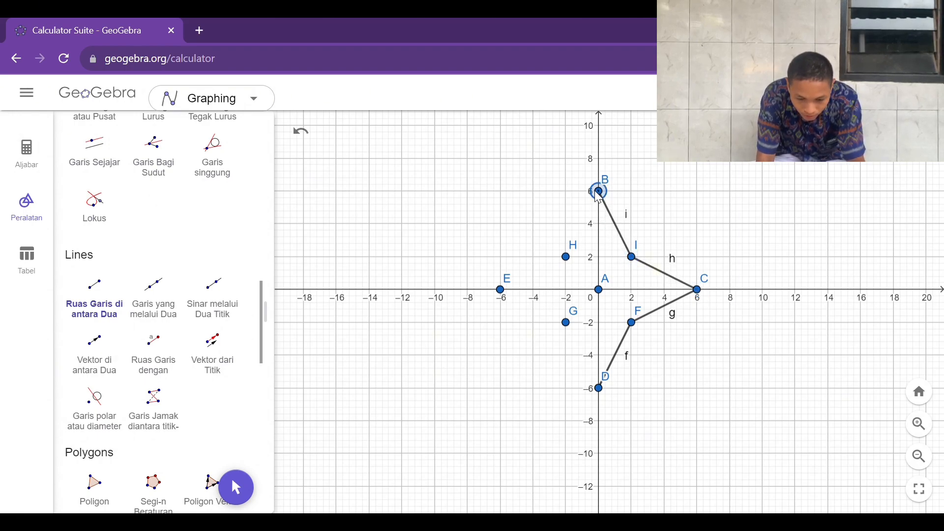
click(568, 257)
click(568, 257)
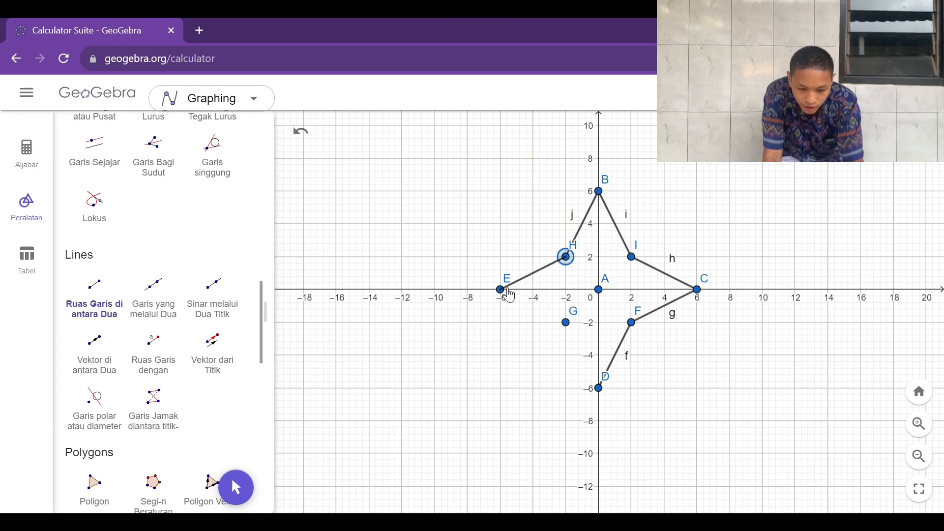
click(501, 291)
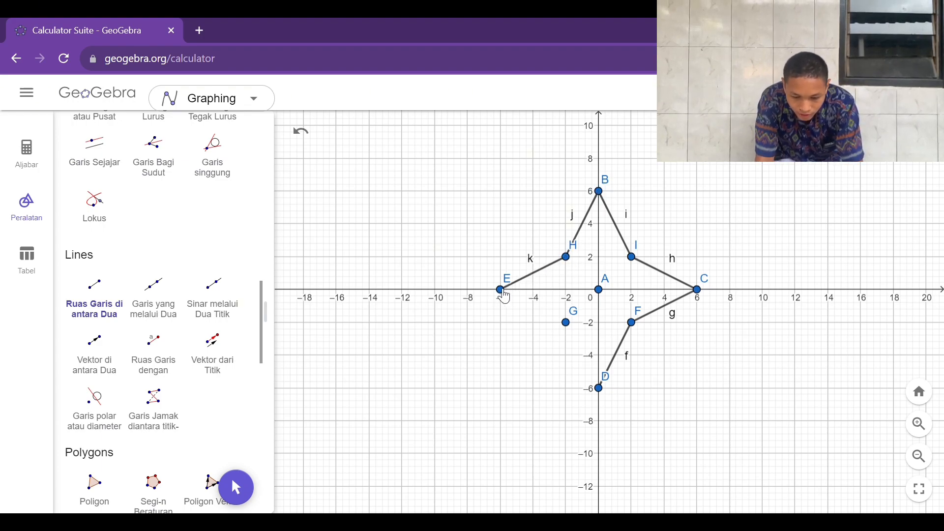
click(505, 293)
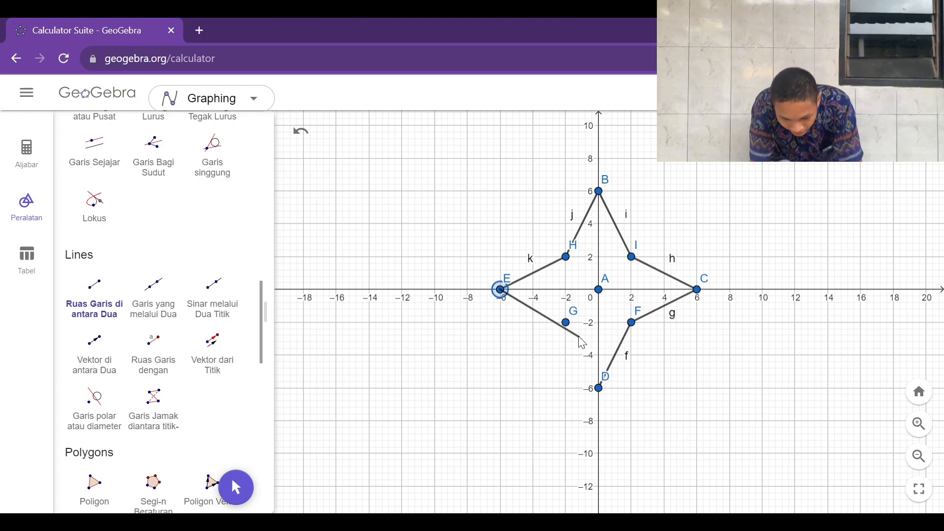
click(567, 325)
click(568, 325)
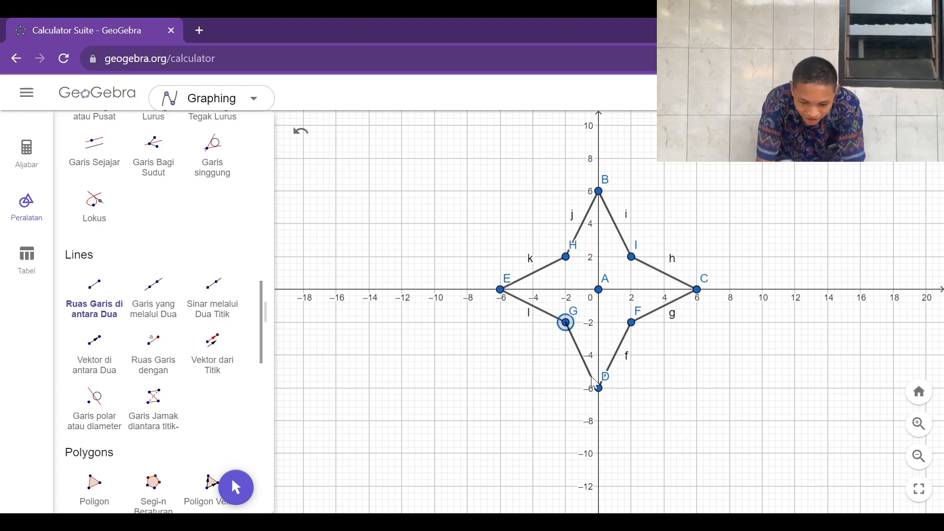
click(598, 387)
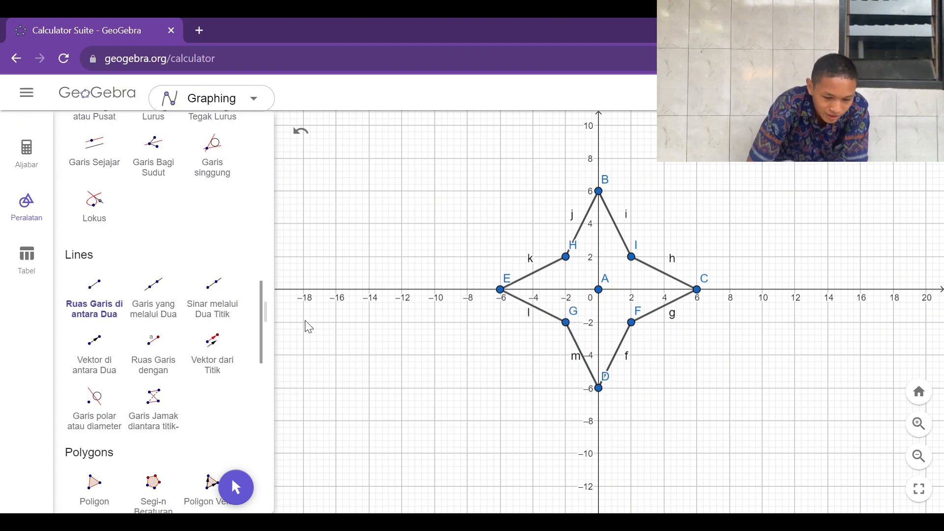
Draw semicircles through two points, one from G to F and one from I to H, both curving through the origin
scroll(206, 362, down, 5)
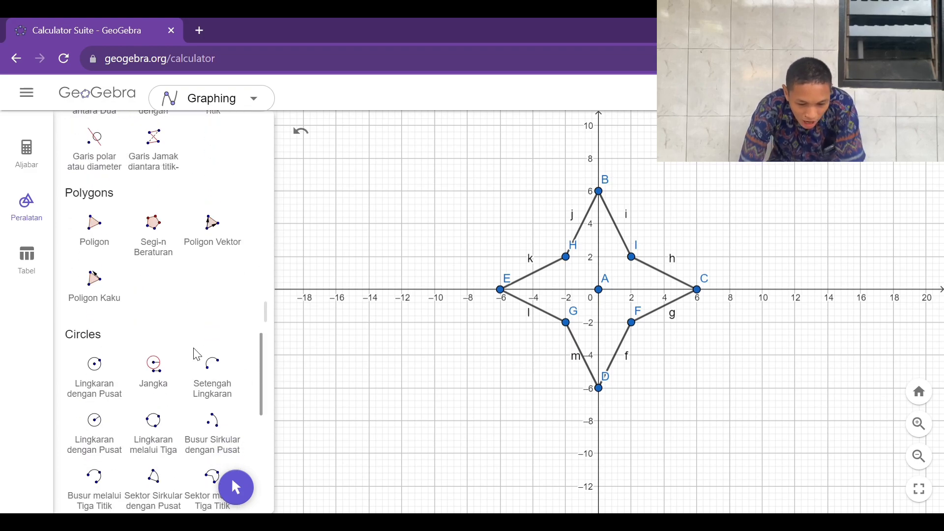
scroll(195, 354, down, 1)
click(212, 323)
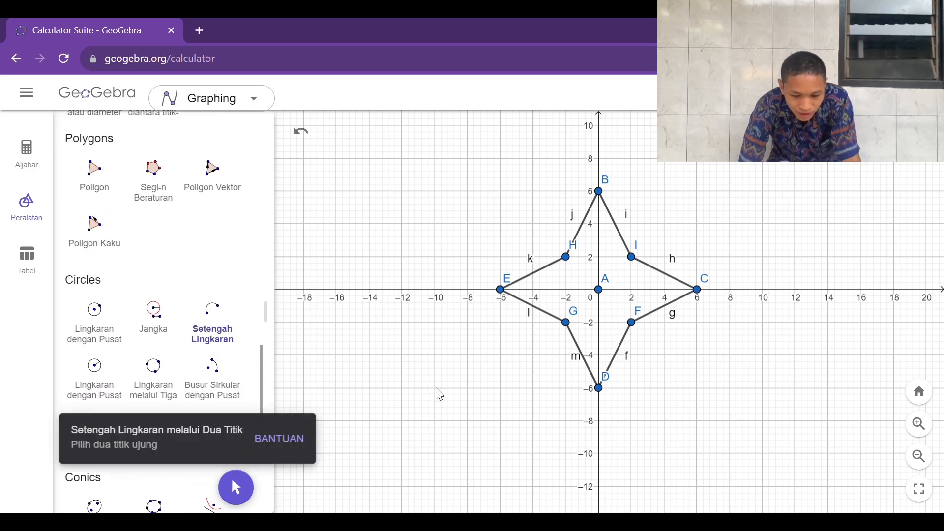
click(566, 323)
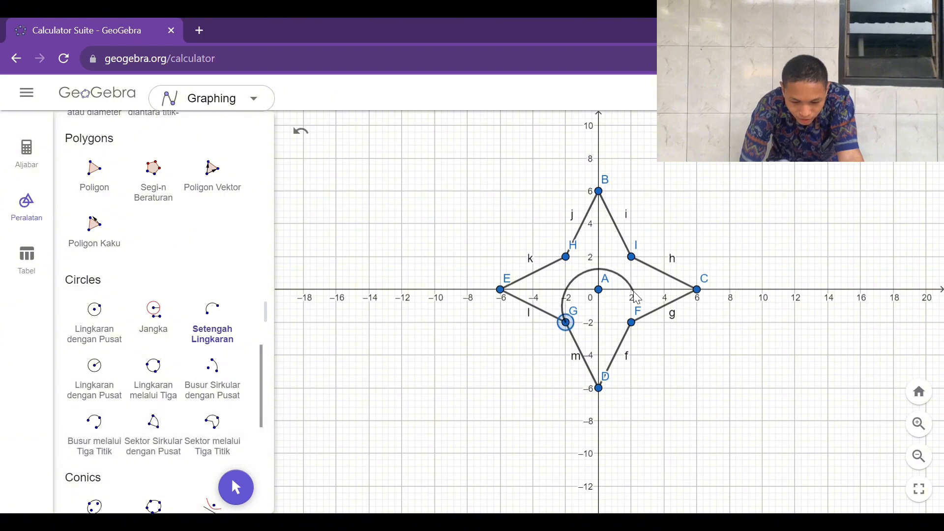
click(632, 322)
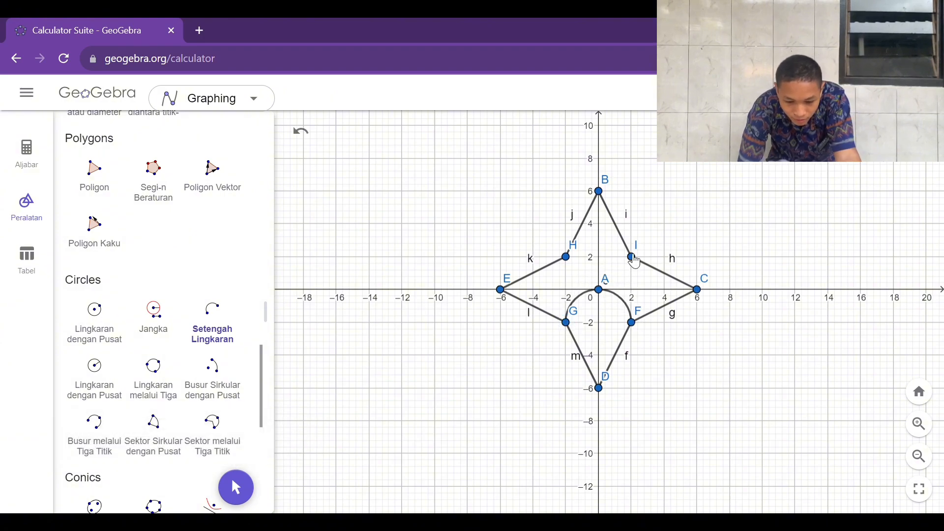
click(633, 259)
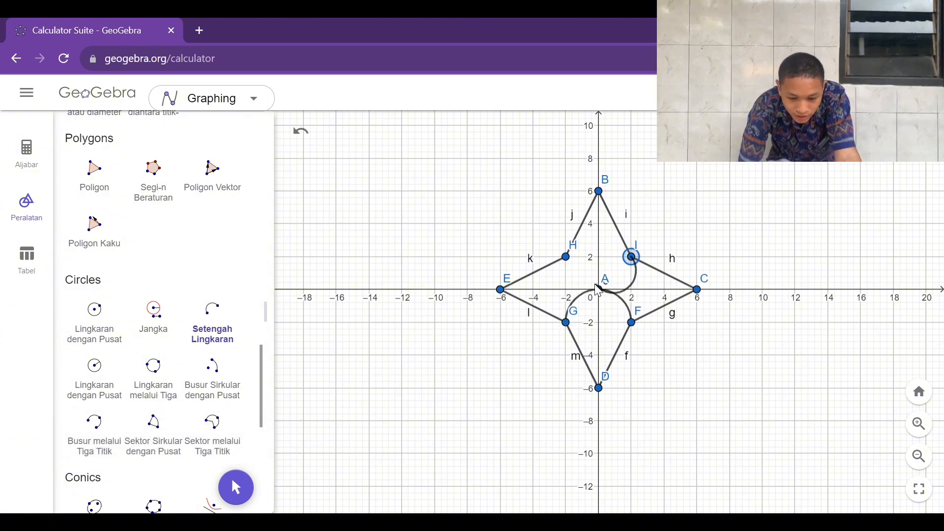
click(567, 258)
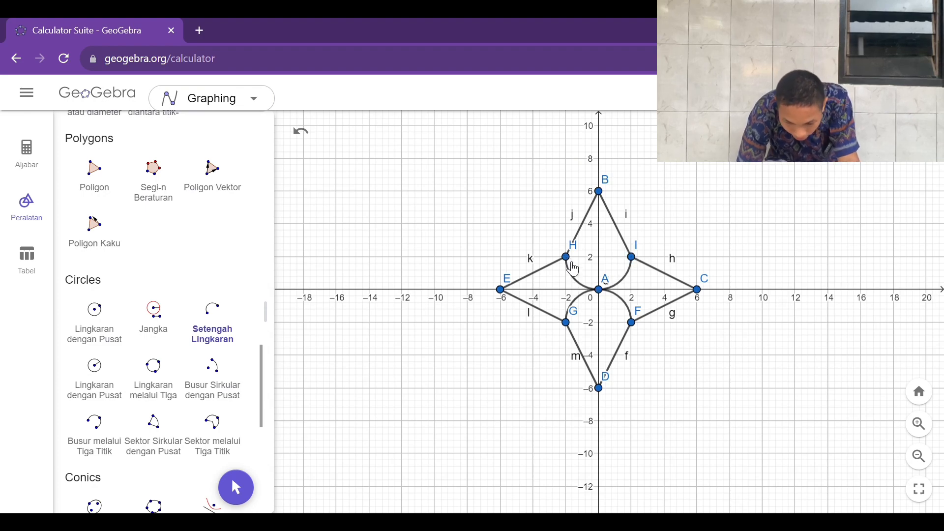
Draw semicircles between H and G and between F and I, both curving through the origin
click(566, 258)
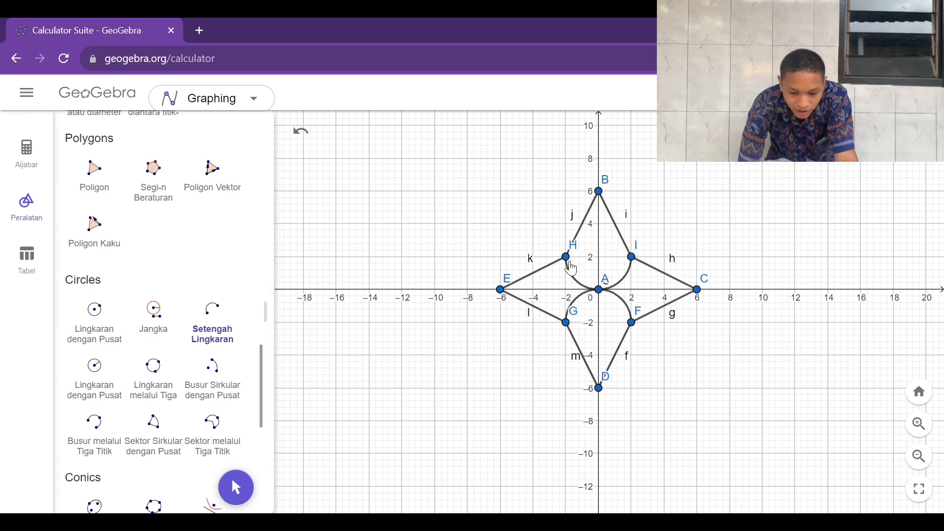
click(566, 323)
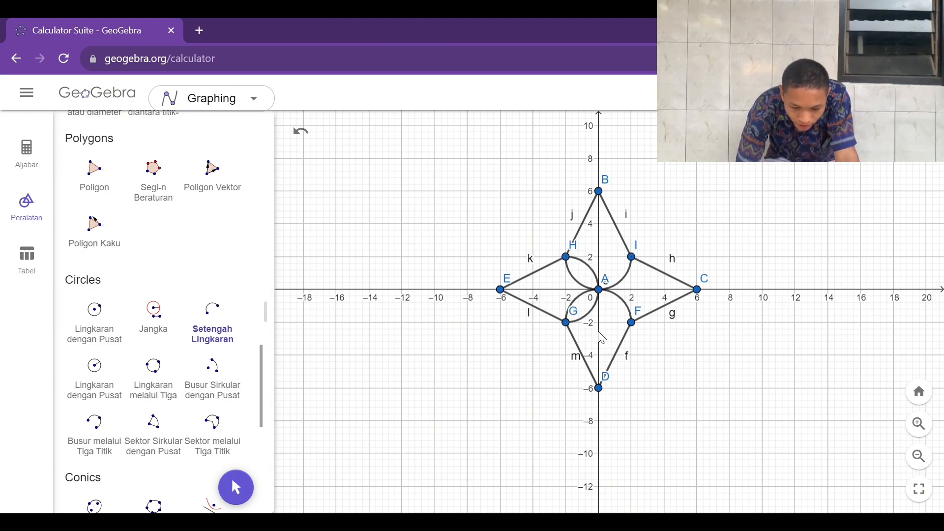
click(635, 324)
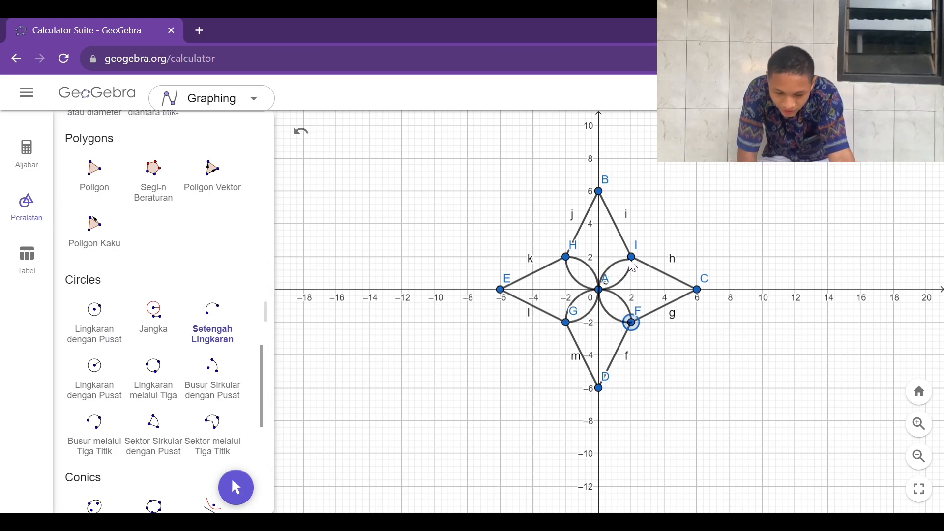
click(632, 257)
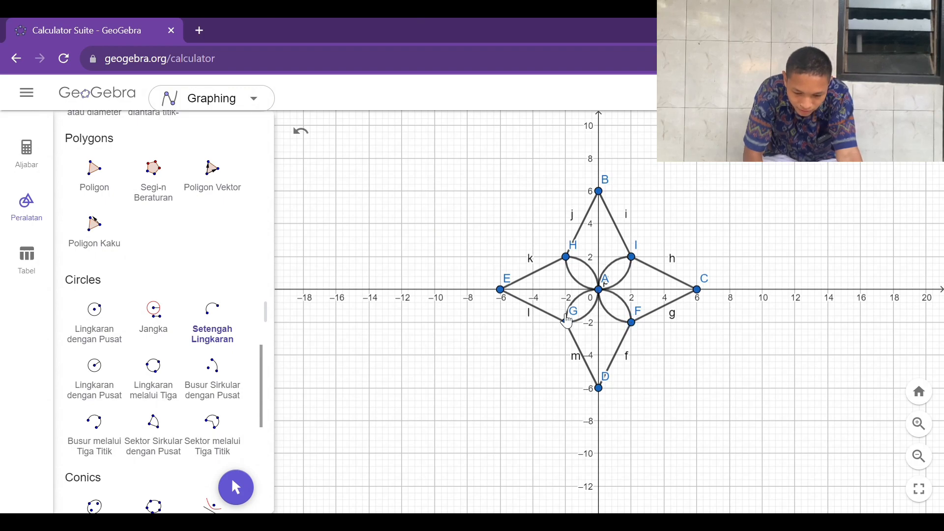
Rotate the whole star figure 45° counterclockwise about point A to add a turned copy
scroll(253, 356, down, 5)
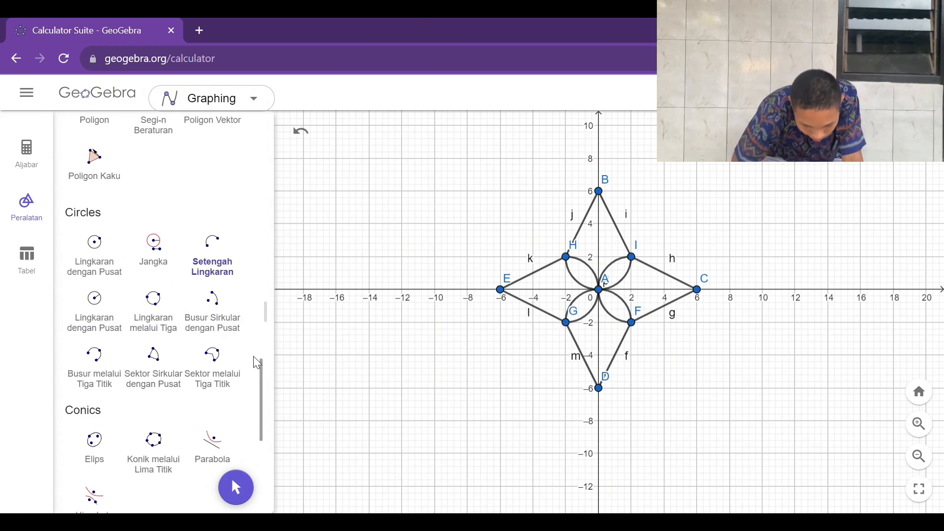
scroll(253, 363, down, 4)
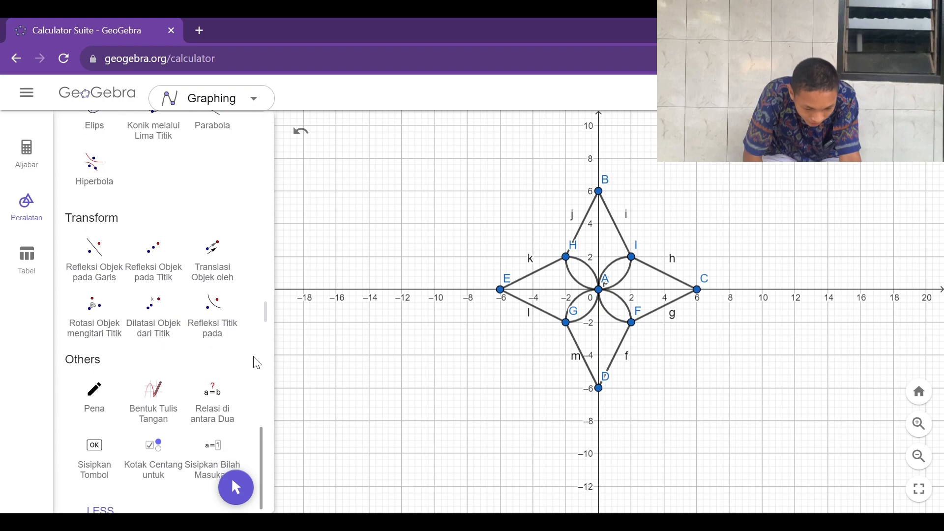
click(93, 314)
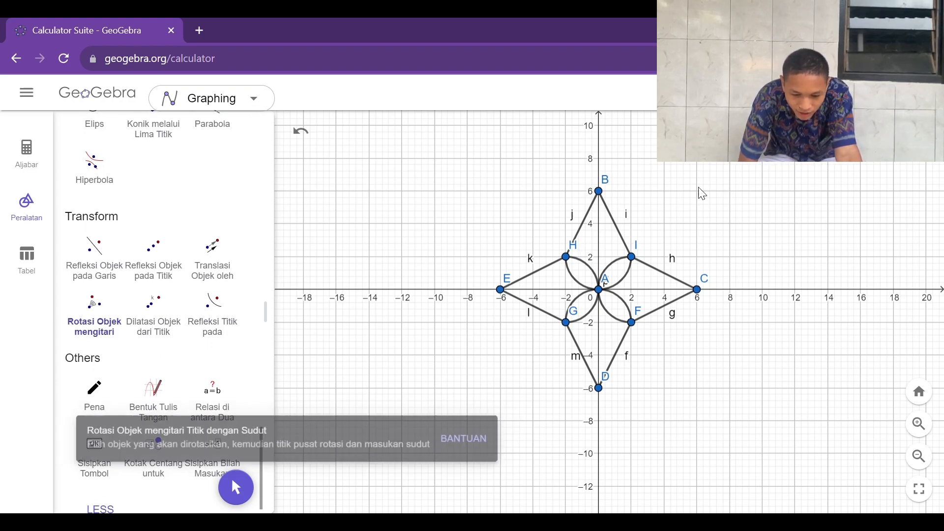
drag(698, 187, 479, 420)
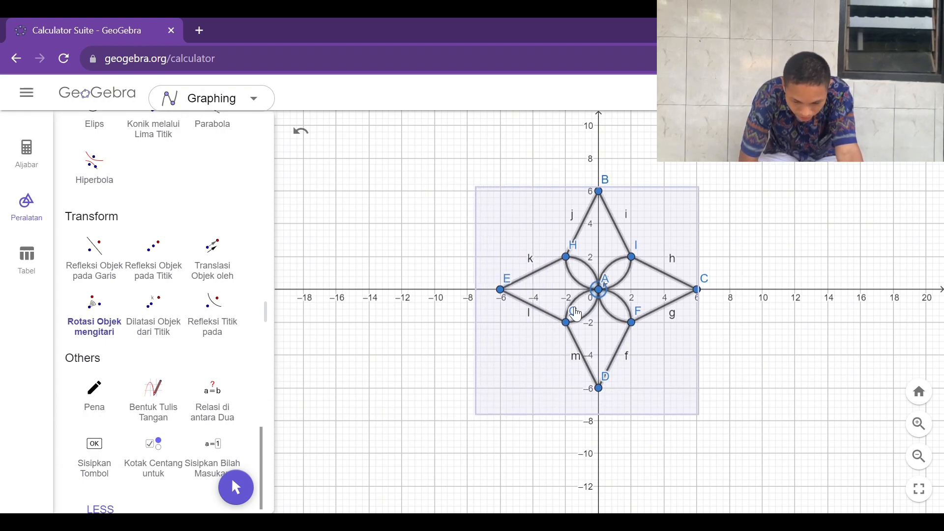
click(599, 290)
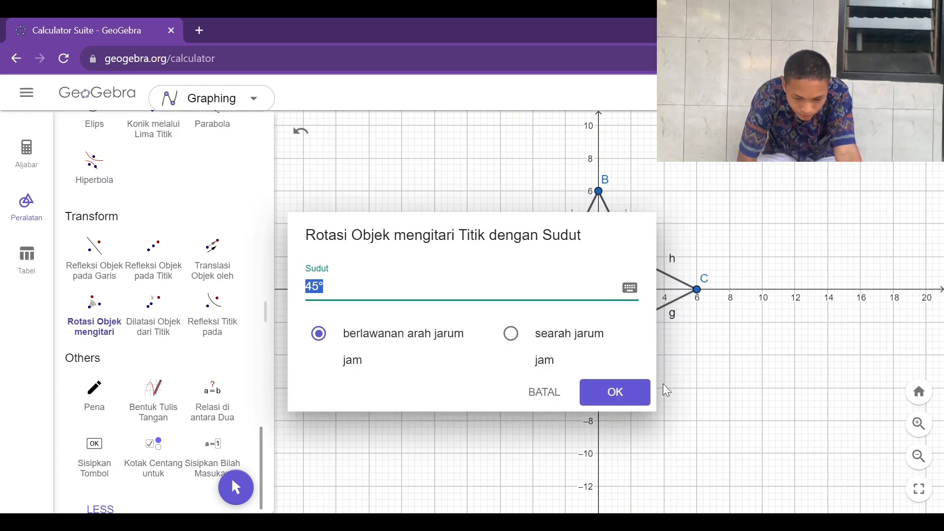
click(635, 399)
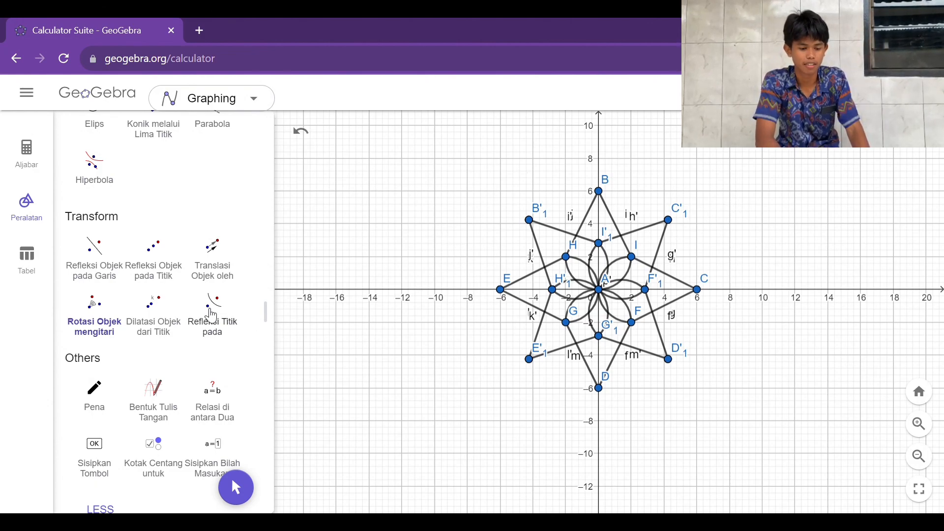
Place new points at (-10, 0), (-10, 4), (-8, 2) and (-8, -2) beside the star
scroll(212, 315, up, 10)
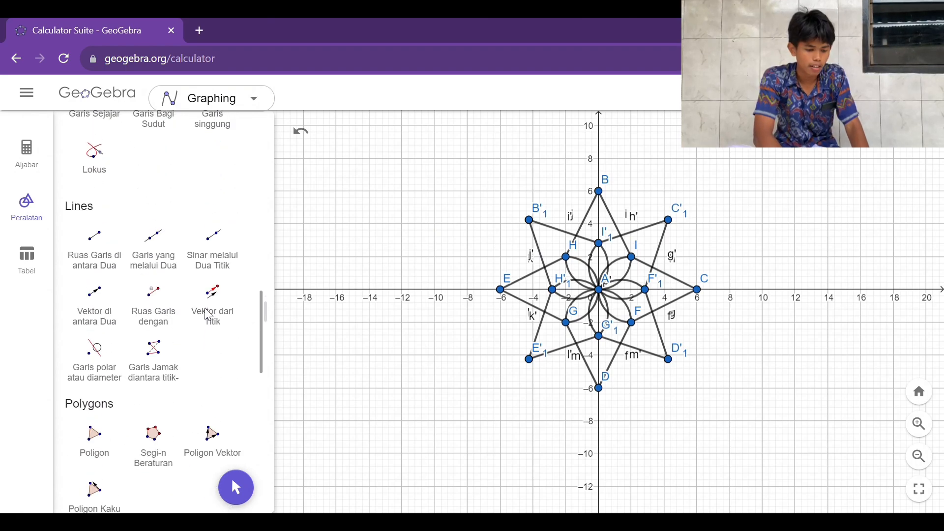
scroll(208, 315, up, 10)
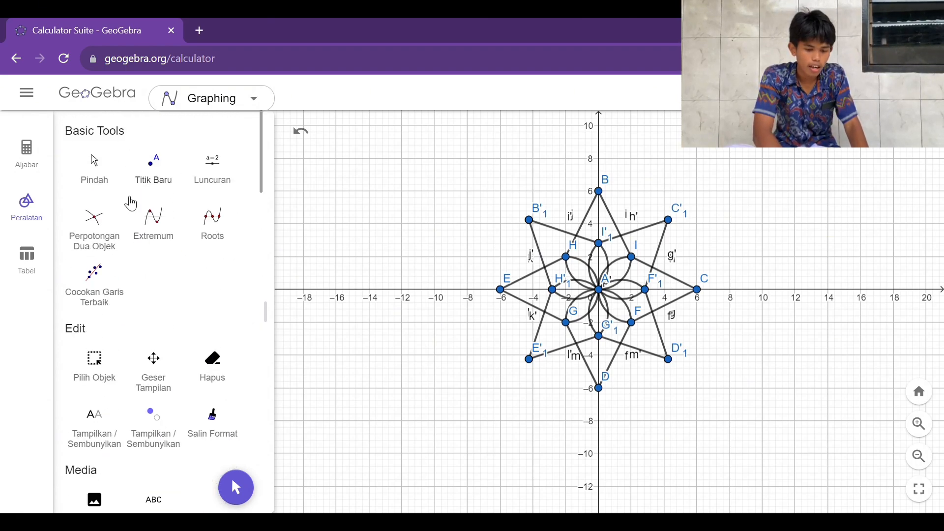
click(156, 167)
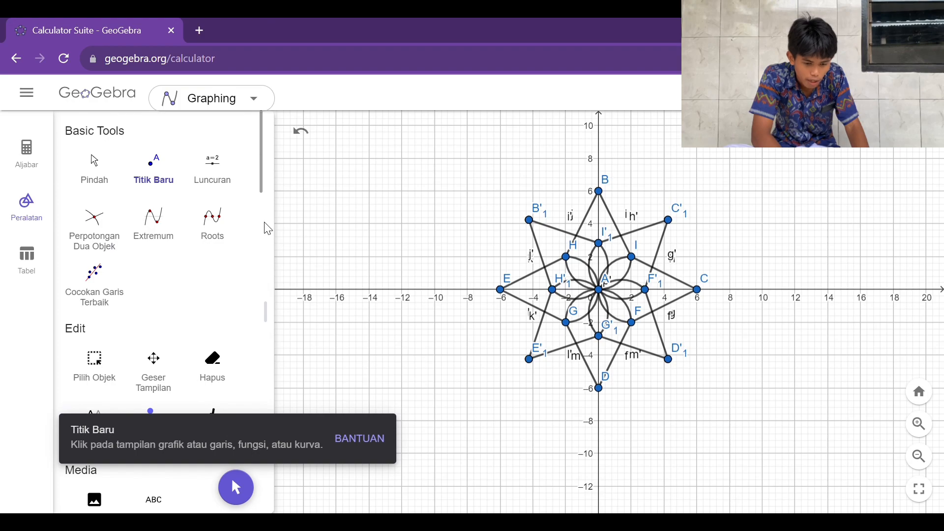
click(436, 290)
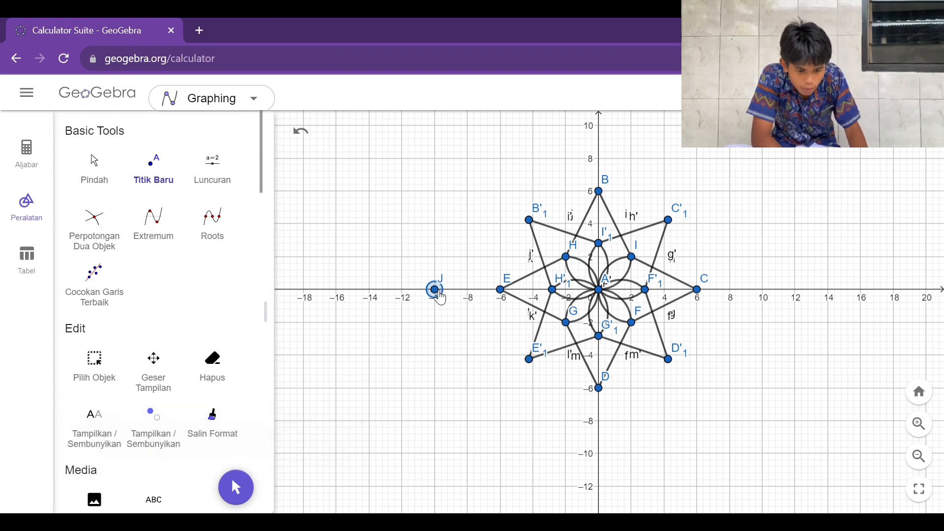
click(435, 224)
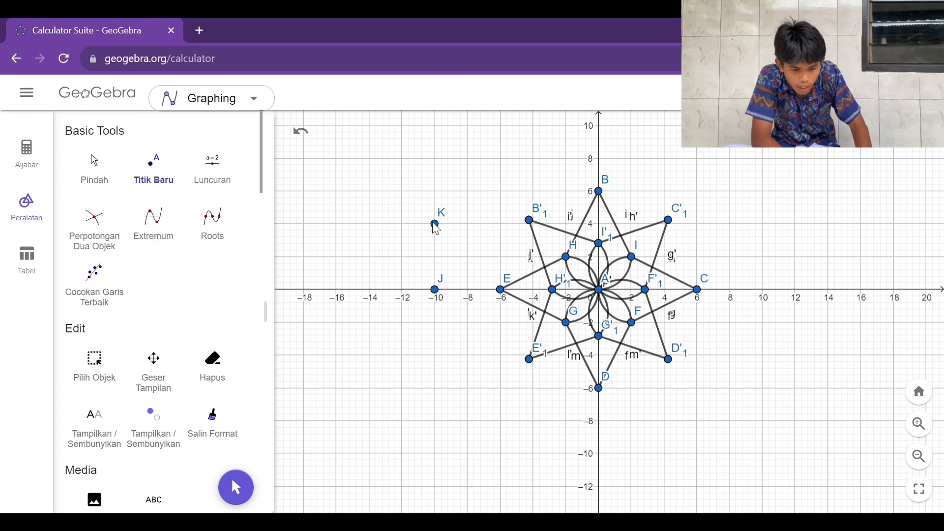
click(468, 257)
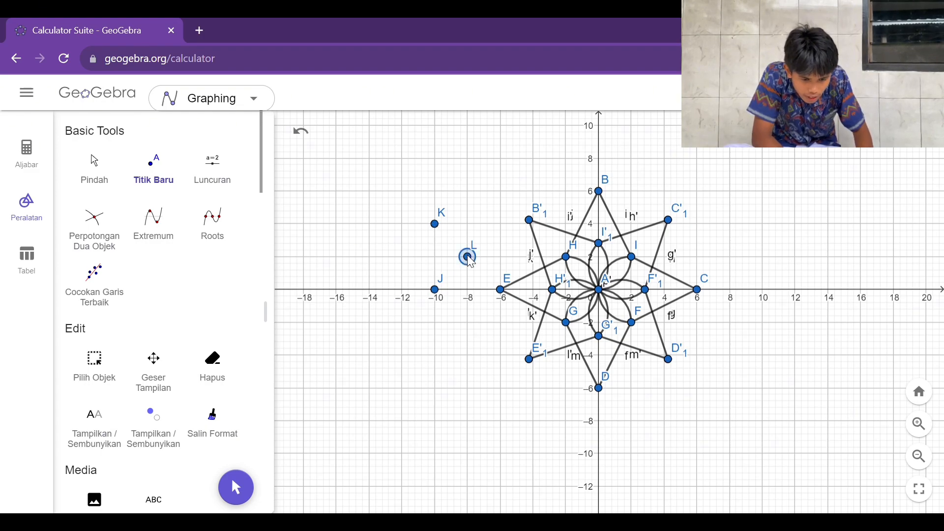
click(468, 323)
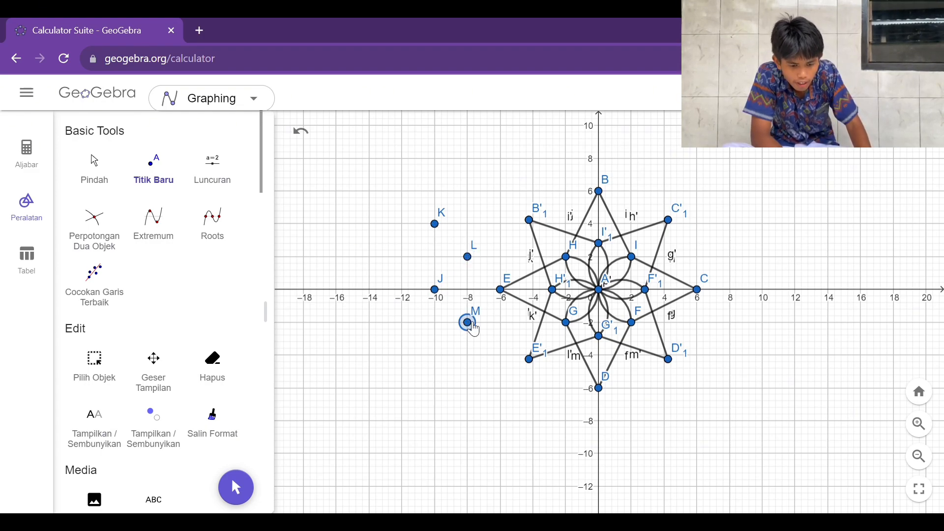
Add the remaining points around J at (-10, -4), (-12, -2), (-14, 0) and (-12, 2)
click(435, 355)
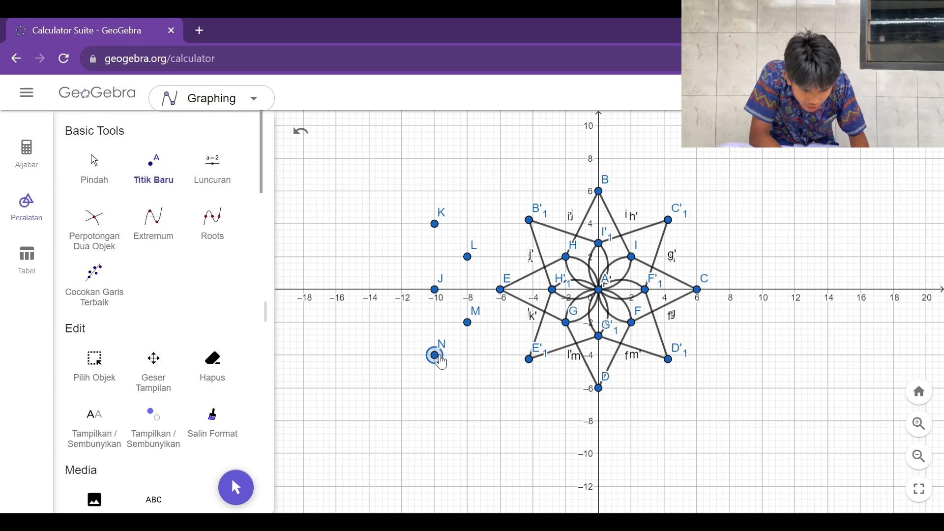
click(403, 323)
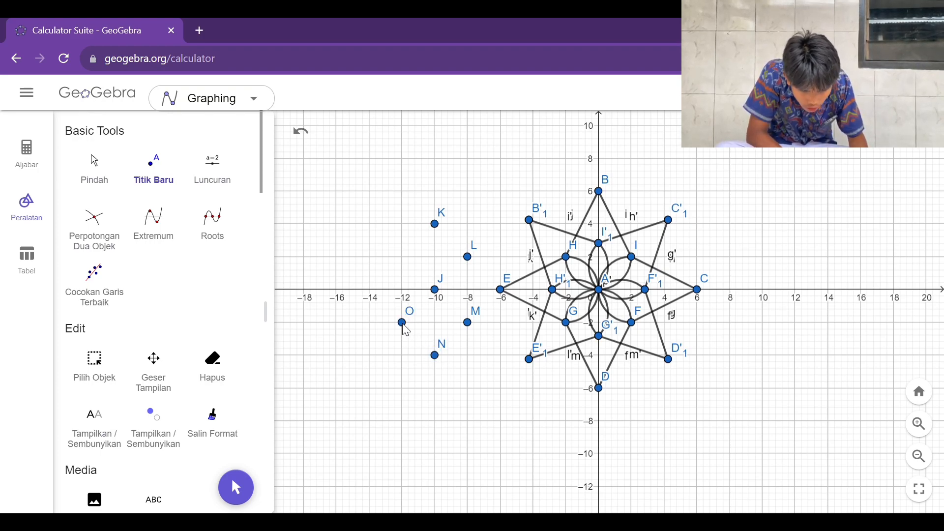
click(370, 290)
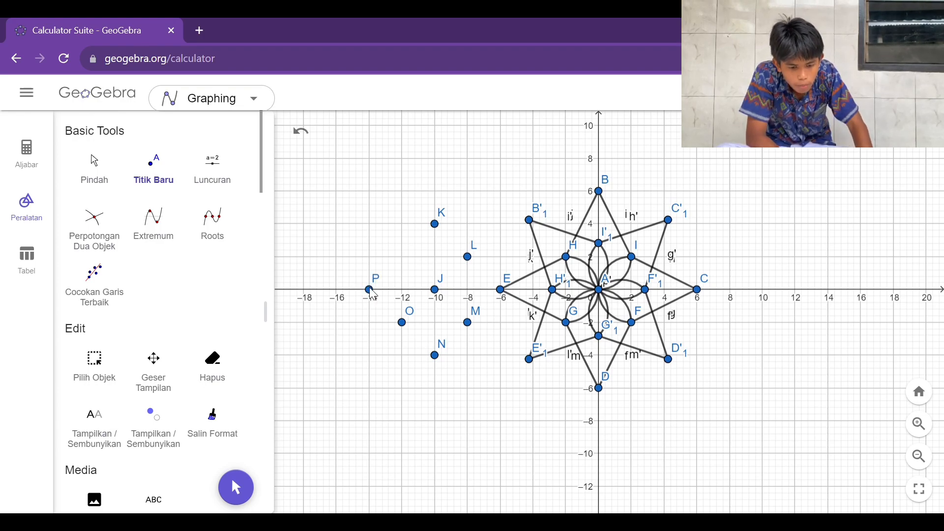
click(403, 256)
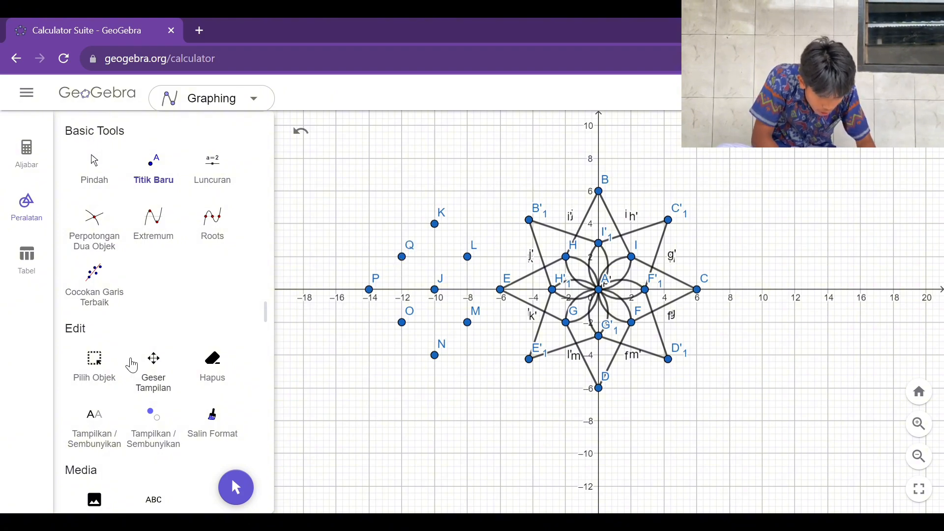
Draw a closed diamond polygon through points K, E, N and P
scroll(150, 297, down, 10)
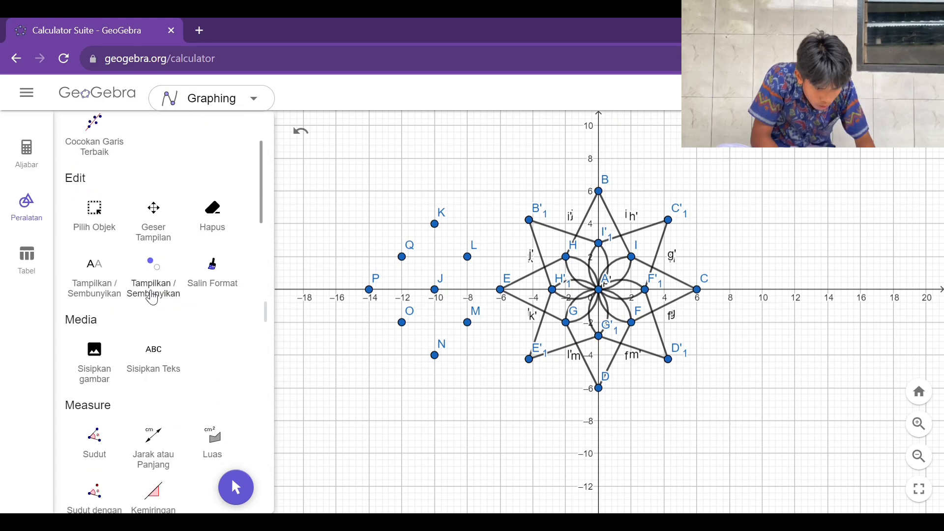
scroll(152, 297, down, 12)
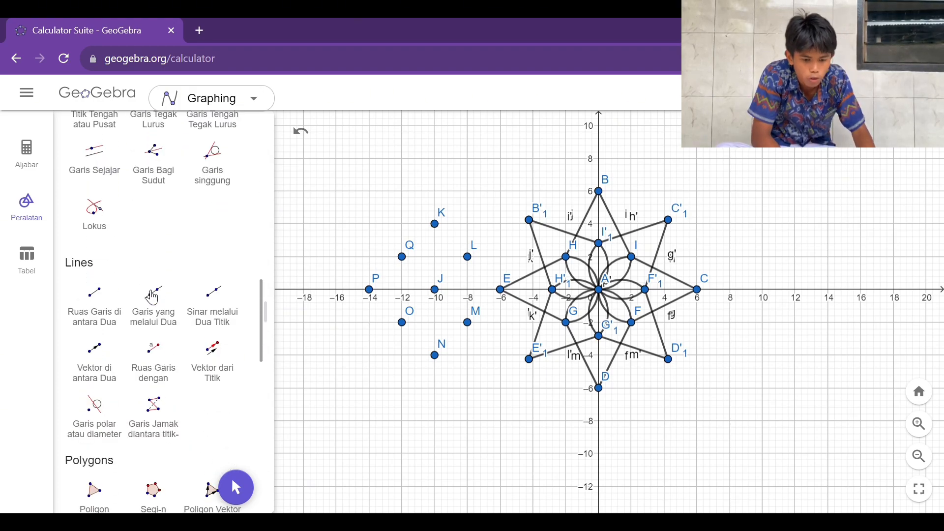
click(96, 306)
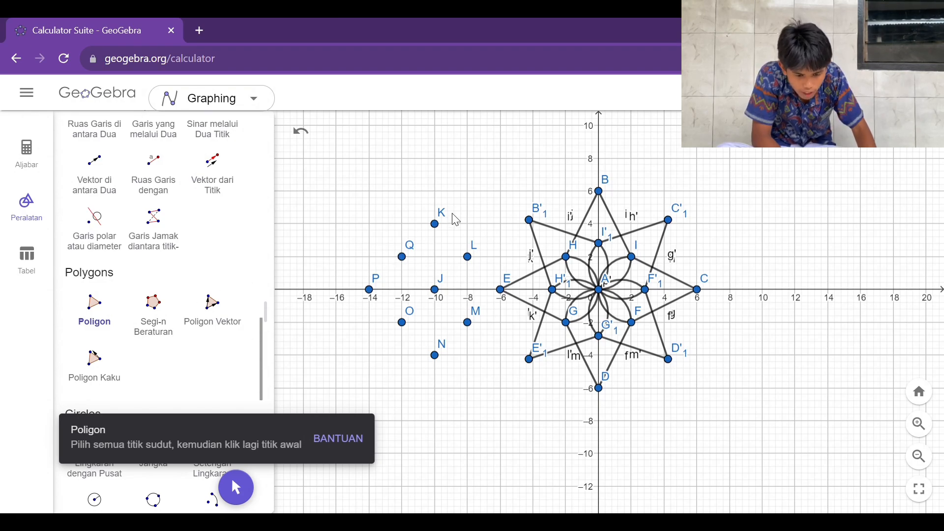
click(440, 225)
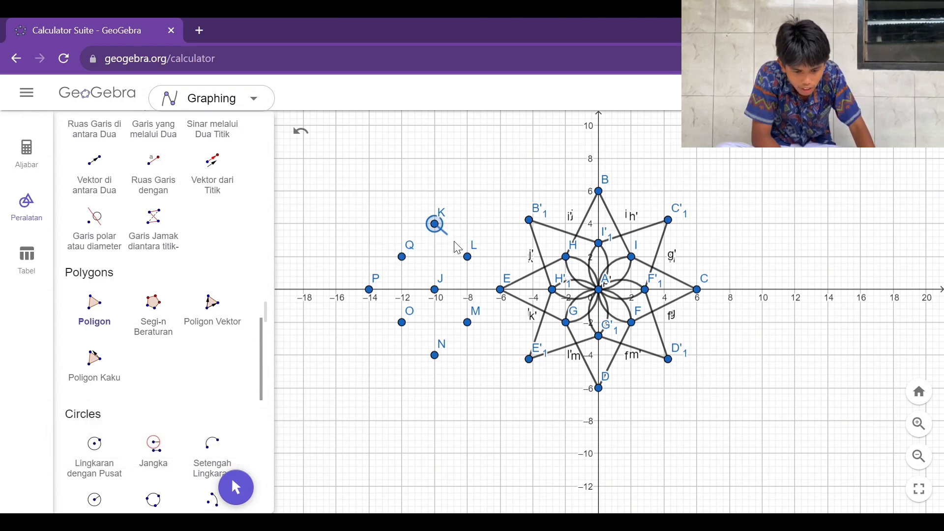
click(502, 291)
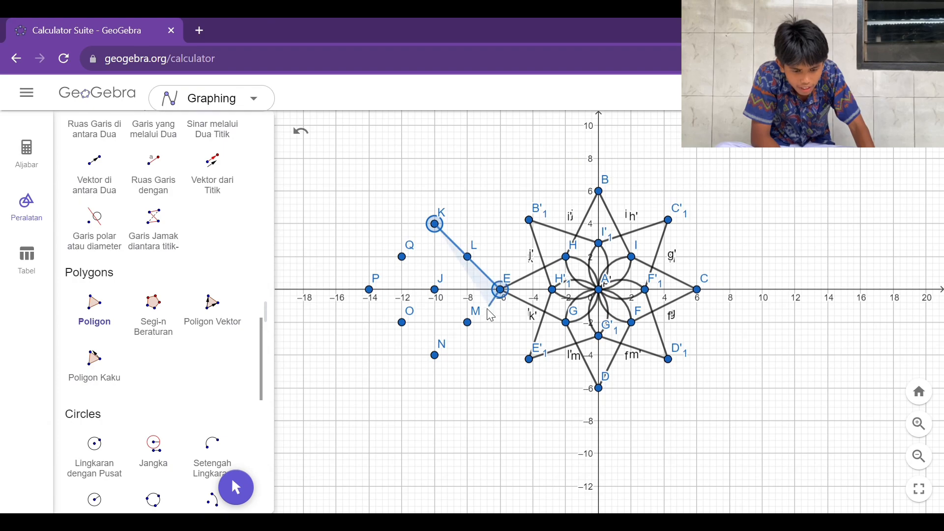
click(441, 356)
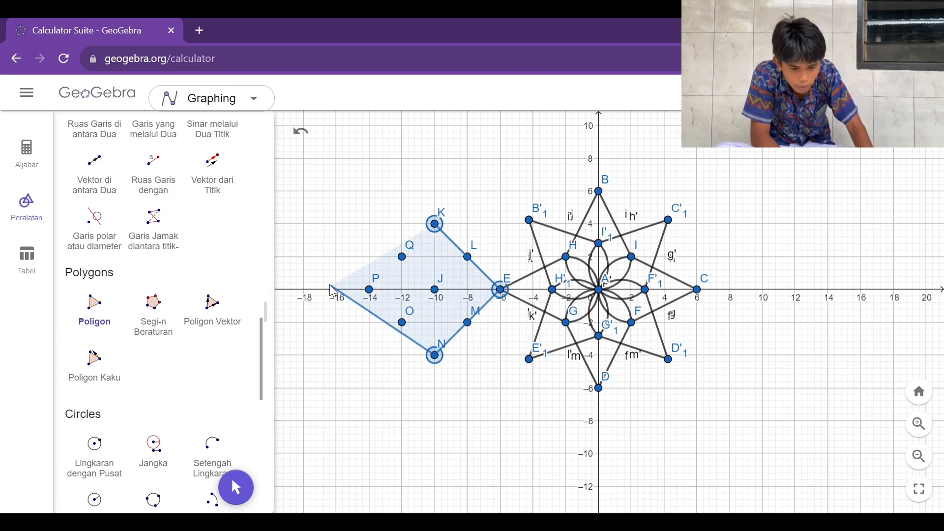
click(373, 291)
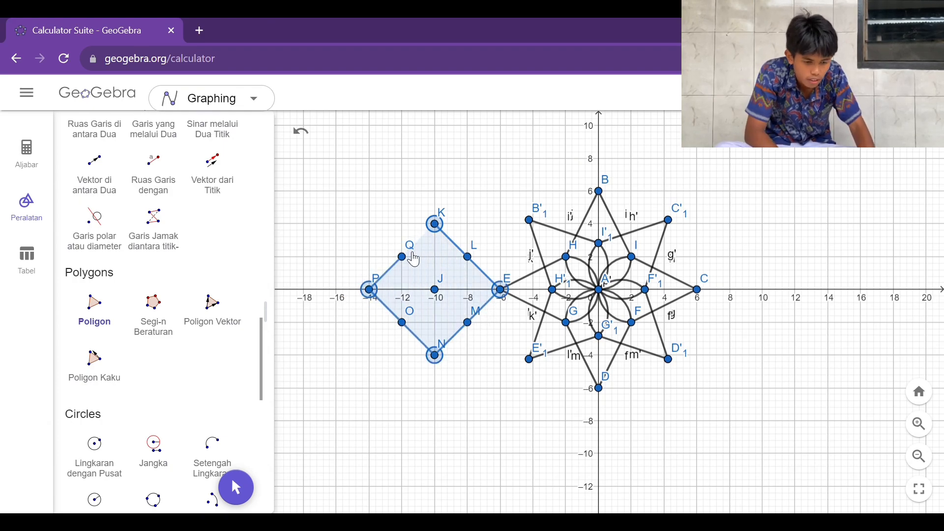
click(436, 225)
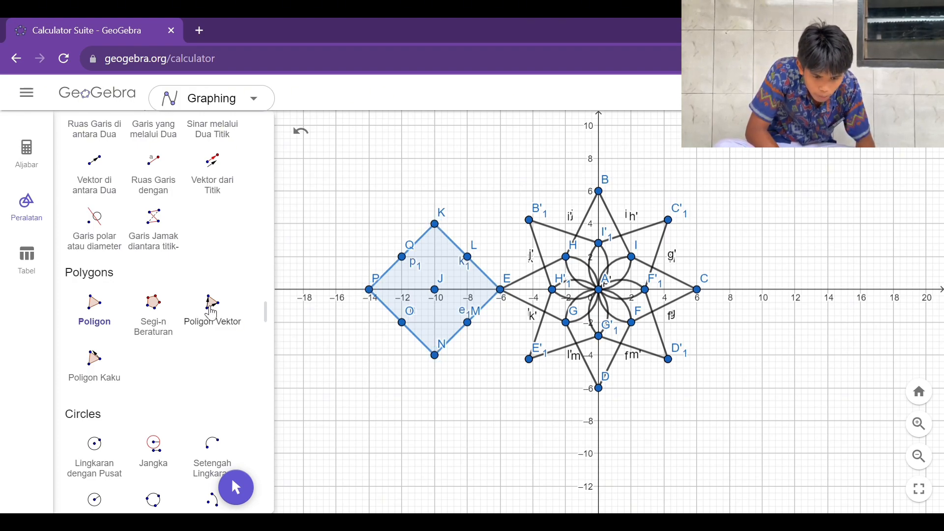
Draw semicircles inside the diamond from P to N, N to E, E to K and K to P, all curving through J
click(215, 444)
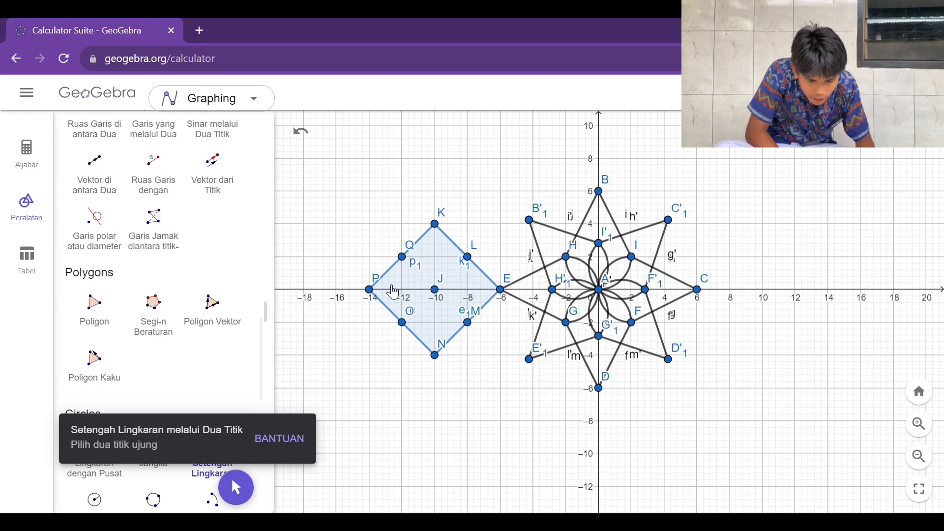
click(370, 290)
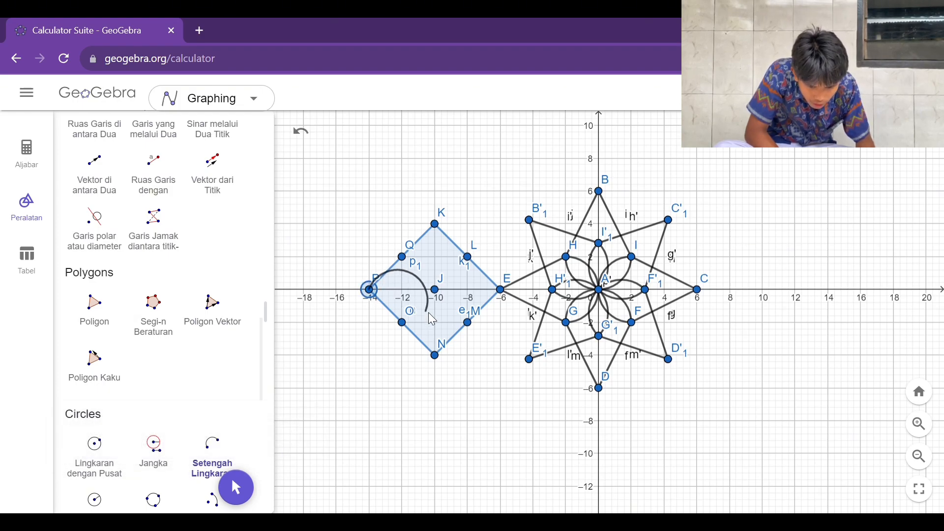
click(434, 354)
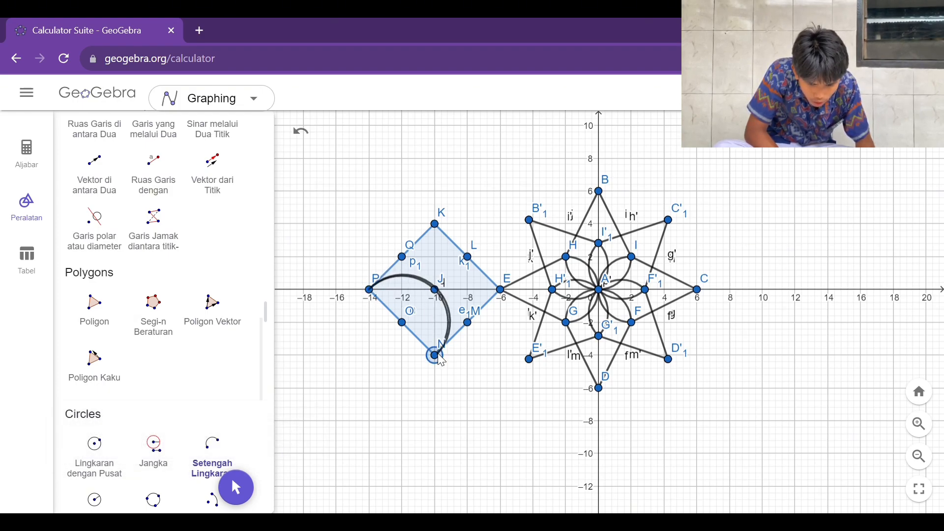
click(504, 289)
click(503, 290)
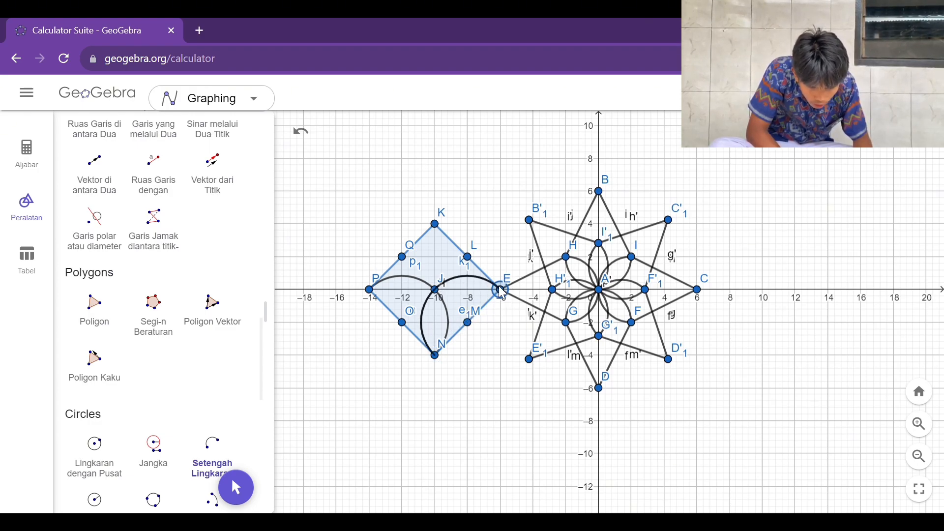
click(435, 226)
click(436, 225)
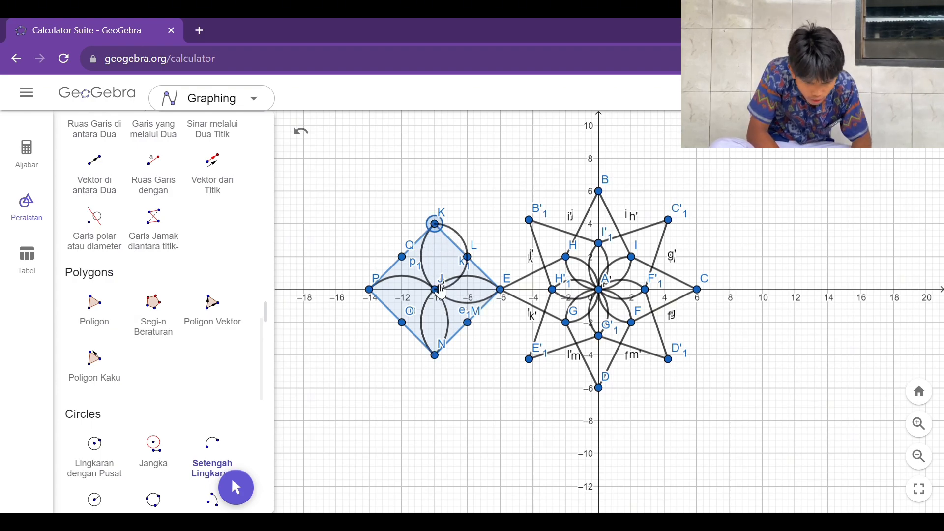
click(378, 287)
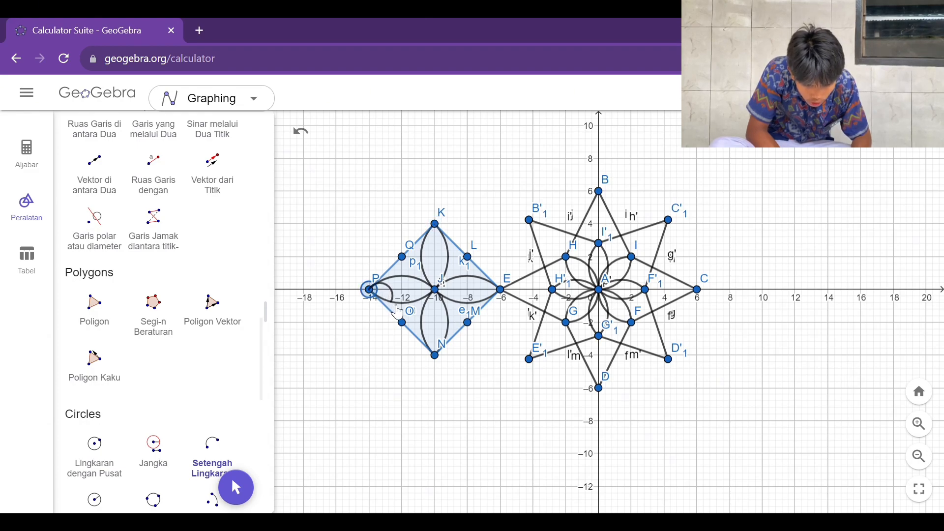
Complete the semicircle from P to O inside the diamond, and draw semicircles from Q to P and from Q to O
click(406, 321)
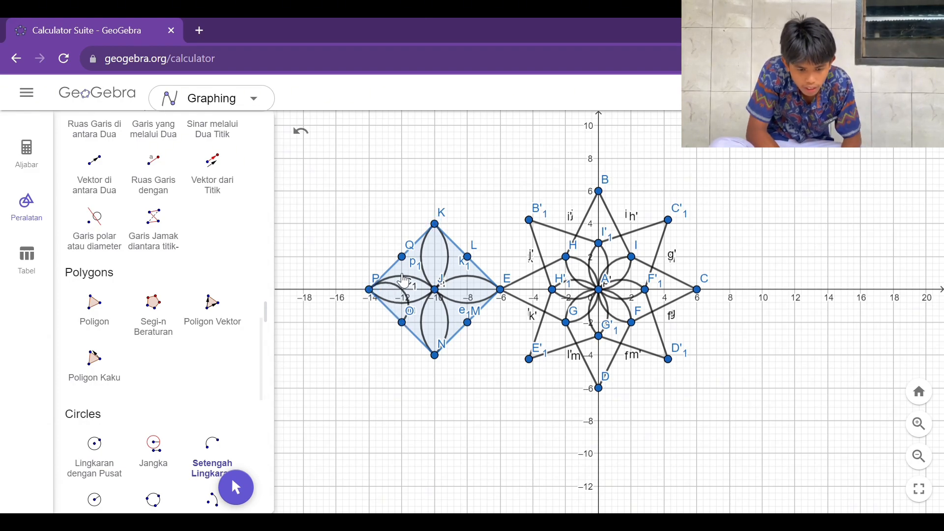
click(384, 293)
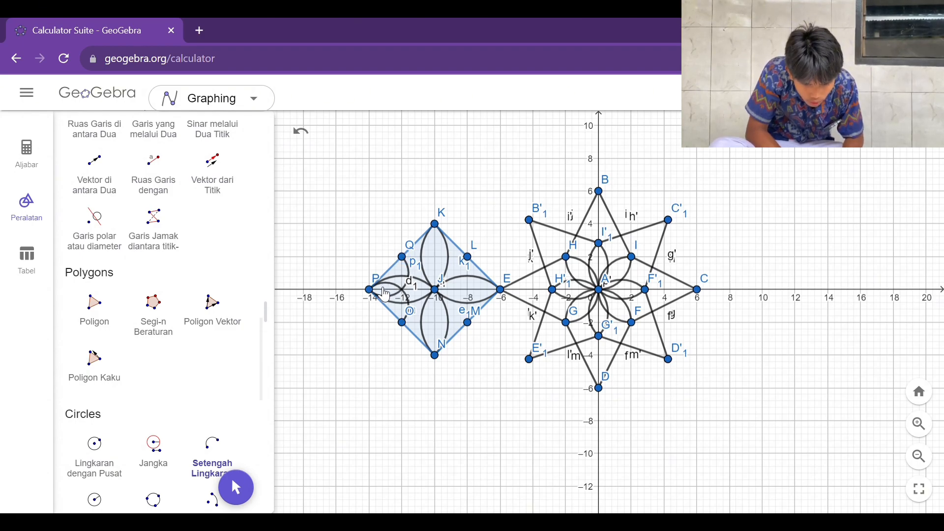
click(404, 257)
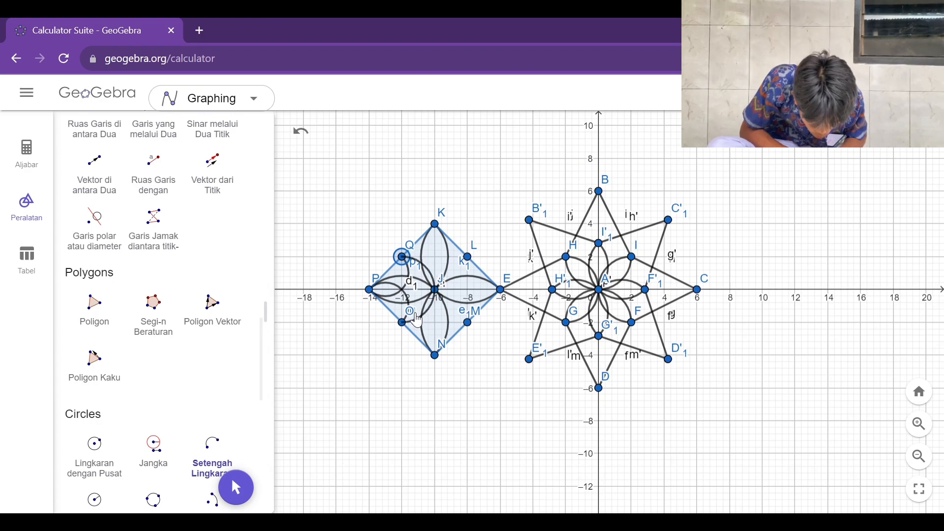
click(416, 322)
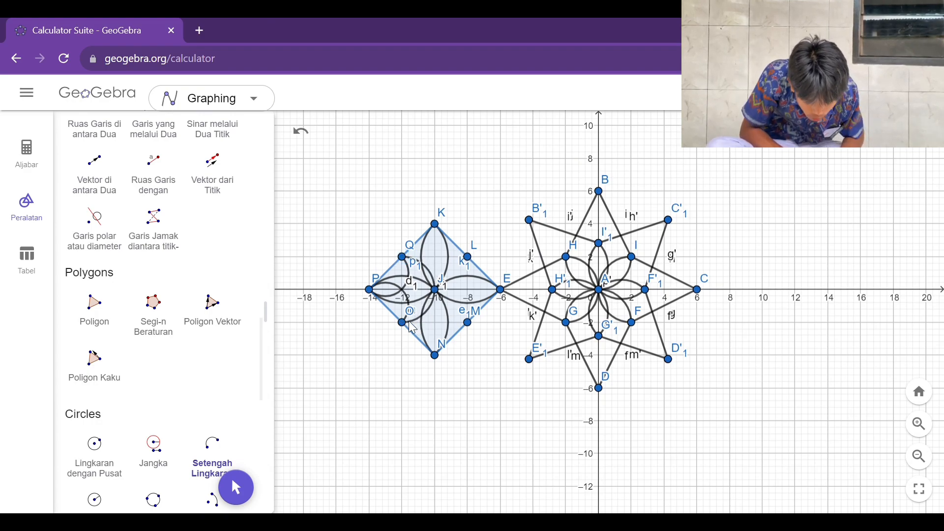
Draw semicircles inside the diamond from O to N, M to E and N to M
click(407, 324)
click(446, 359)
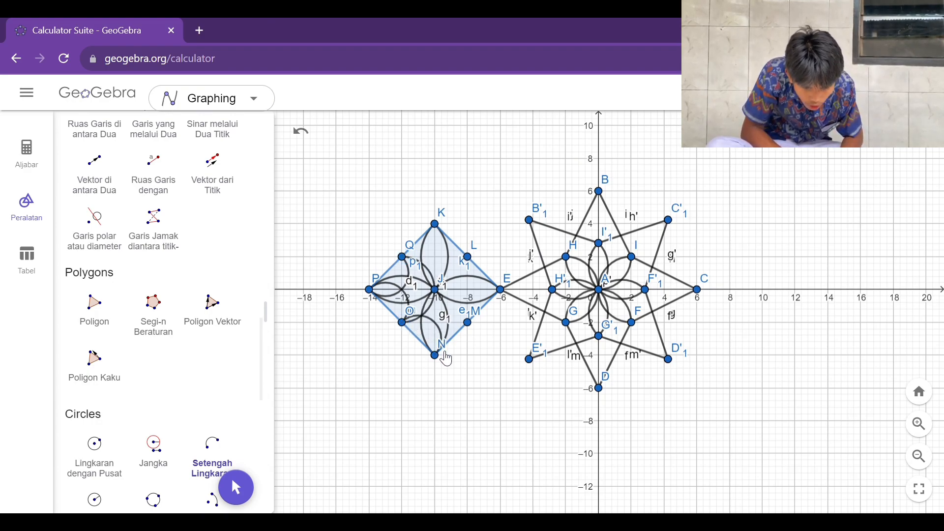
click(467, 323)
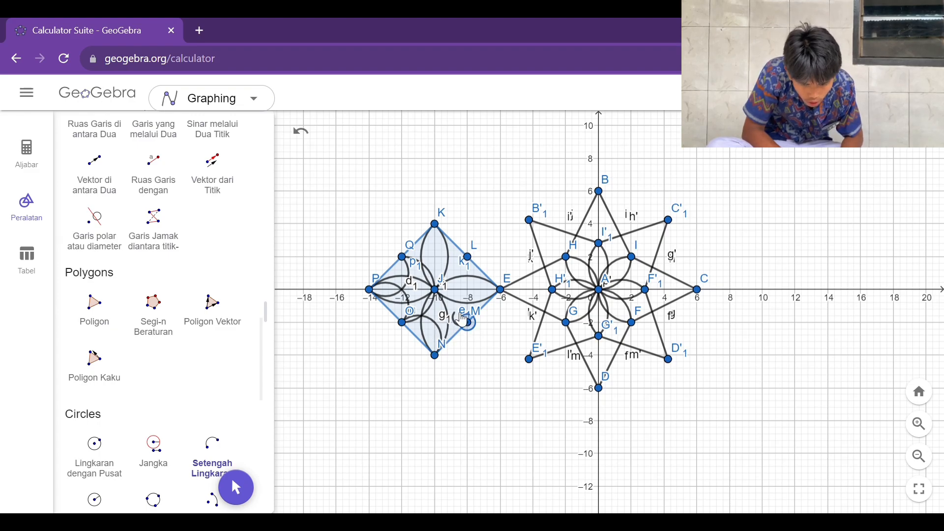
click(500, 291)
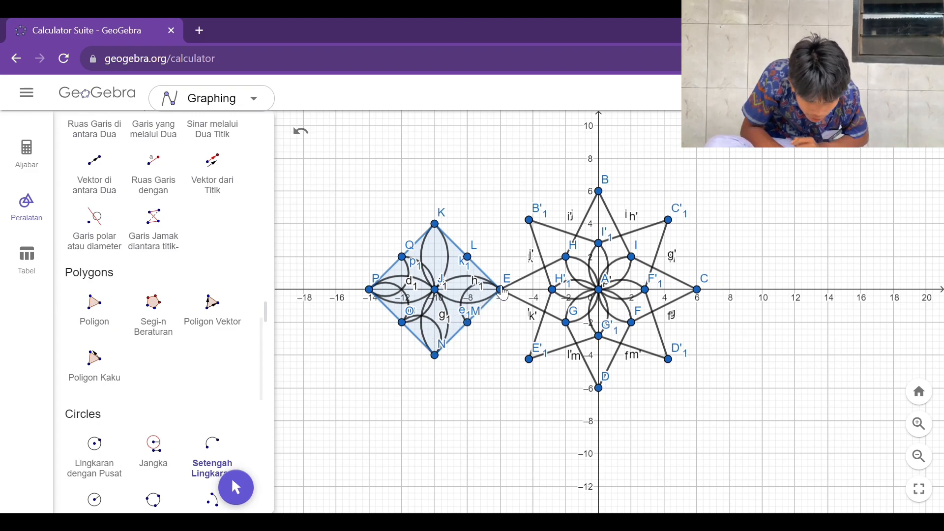
click(436, 356)
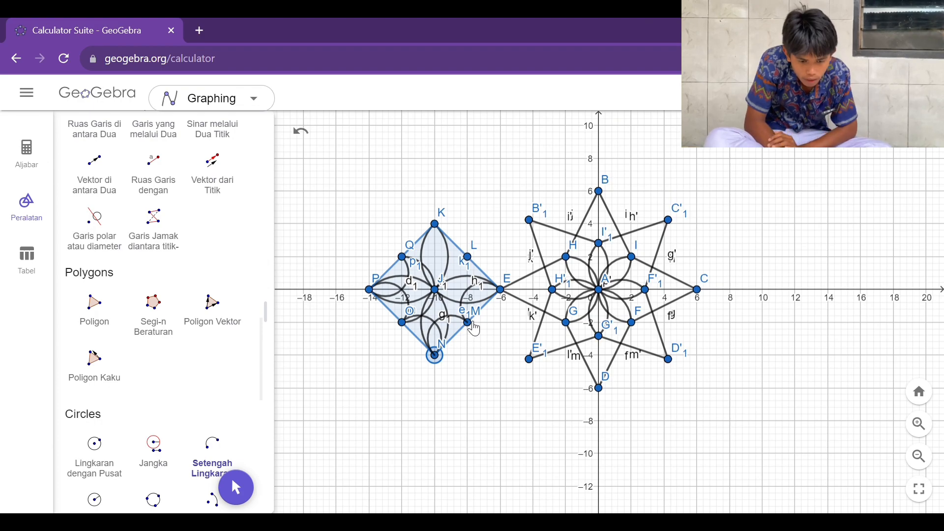
click(469, 324)
Draw semicircles inside the diamond from O to M, M to L and E to L
click(403, 323)
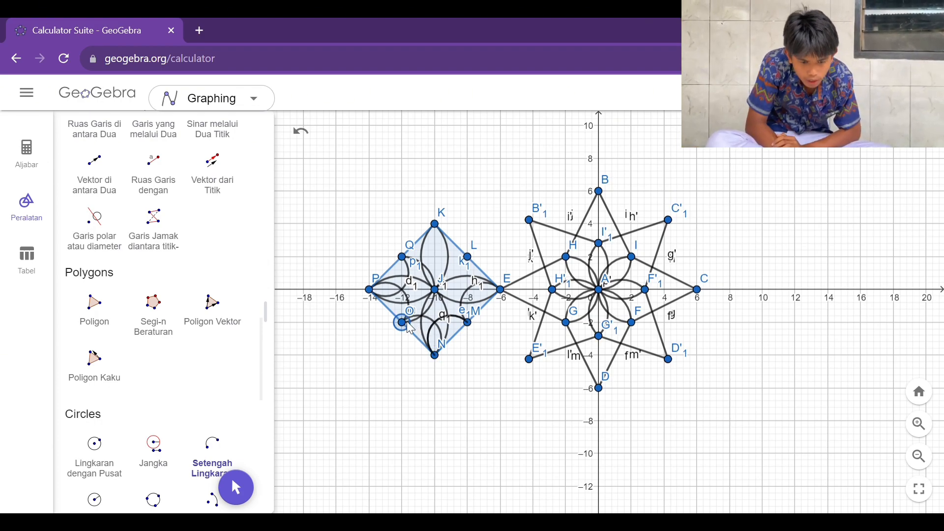
click(468, 323)
click(468, 323)
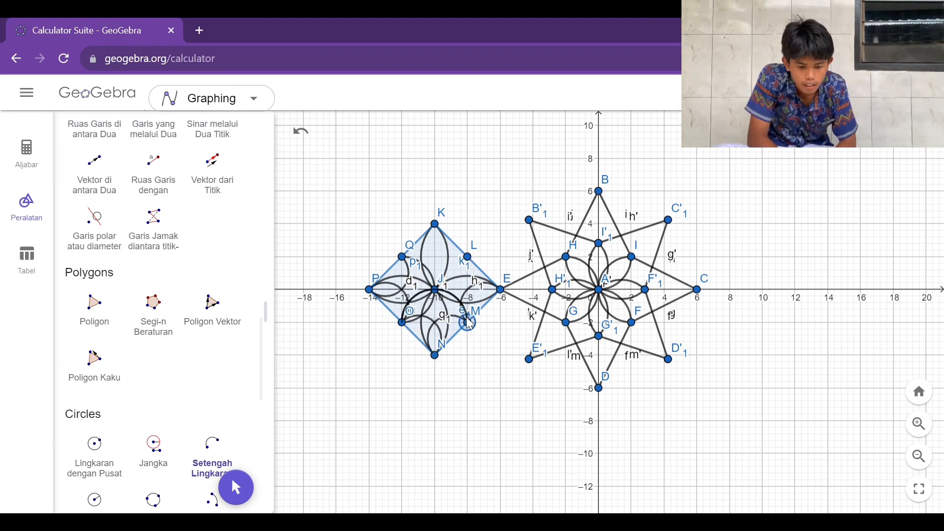
click(469, 259)
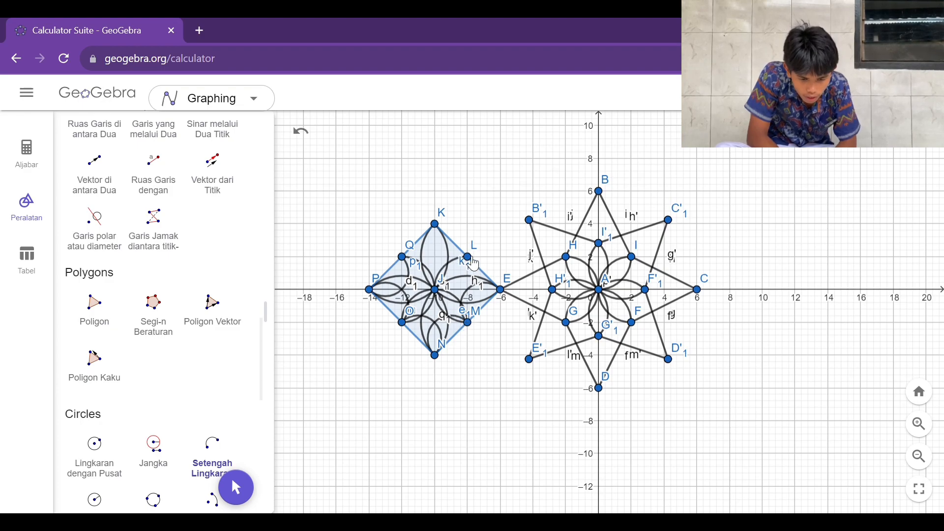
click(501, 291)
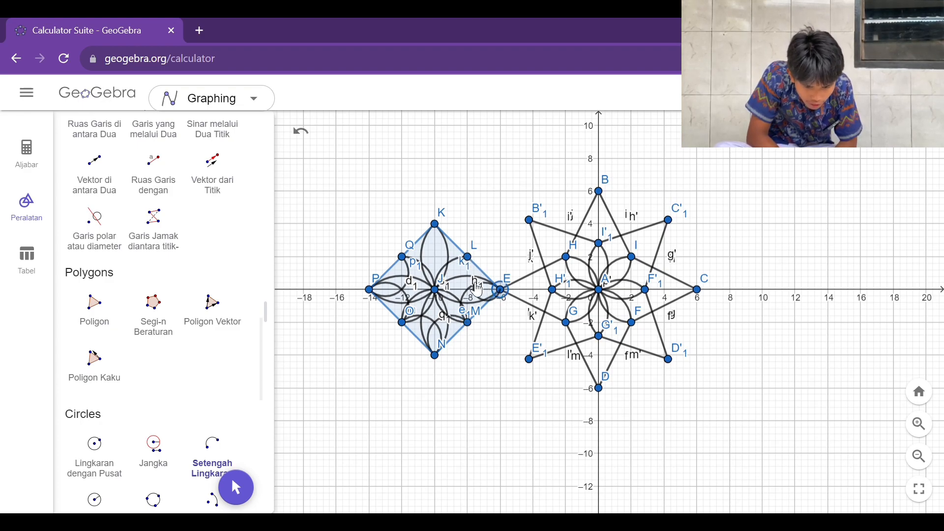
click(469, 257)
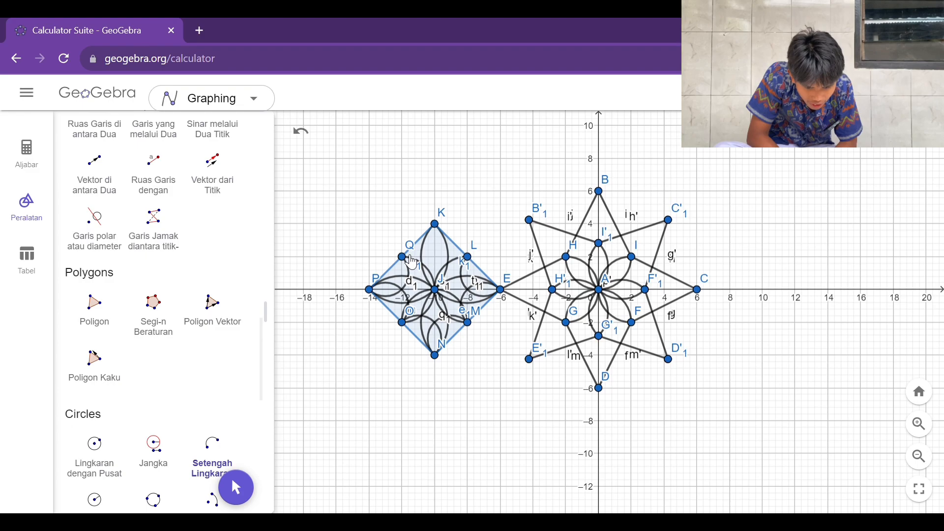
click(403, 257)
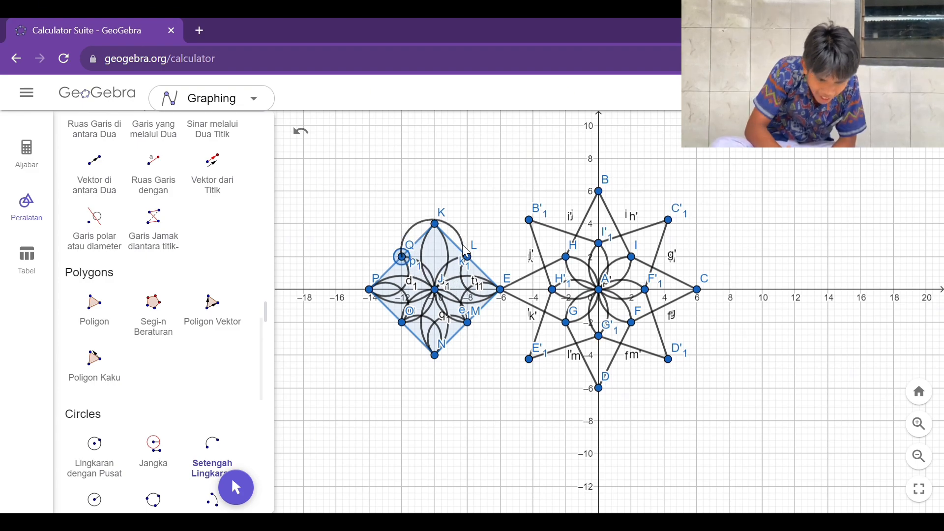
click(409, 223)
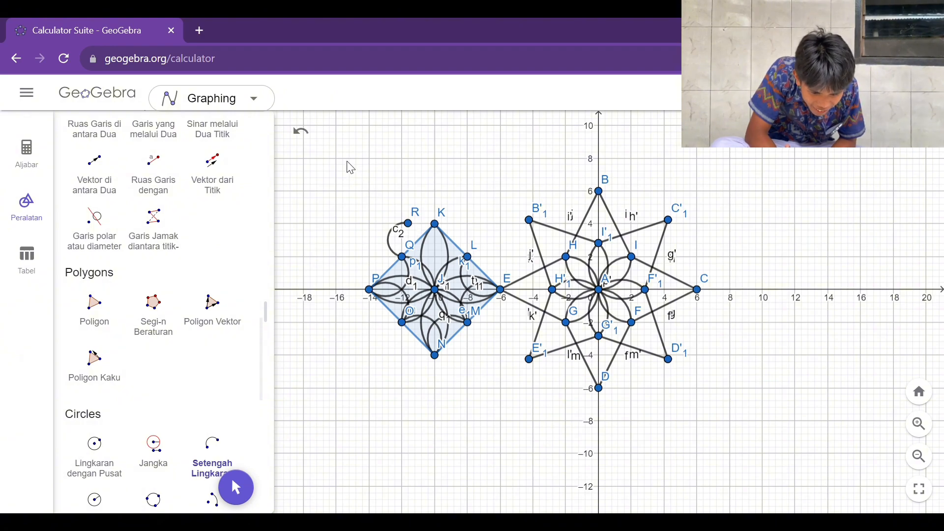
click(309, 139)
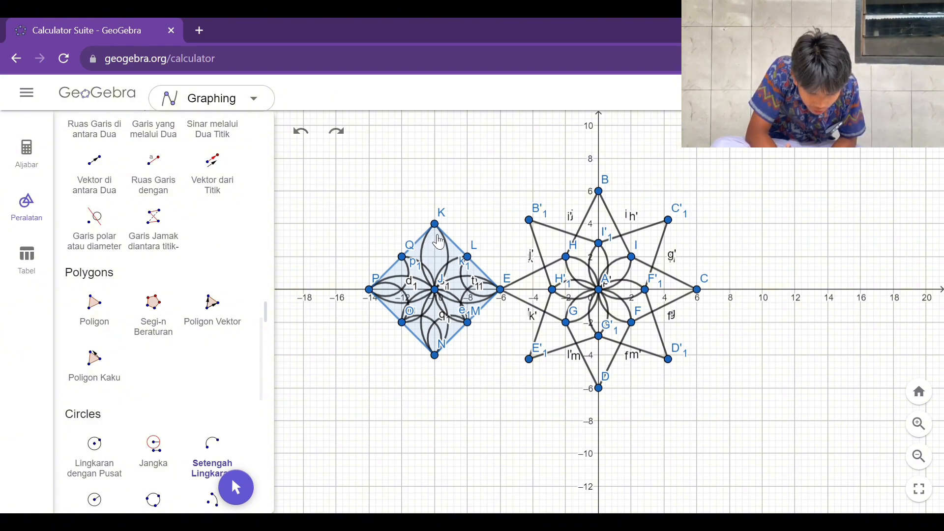
Draw the remaining semicircles inside the diamond from L to K, K to Q and L to Q
click(468, 257)
click(436, 225)
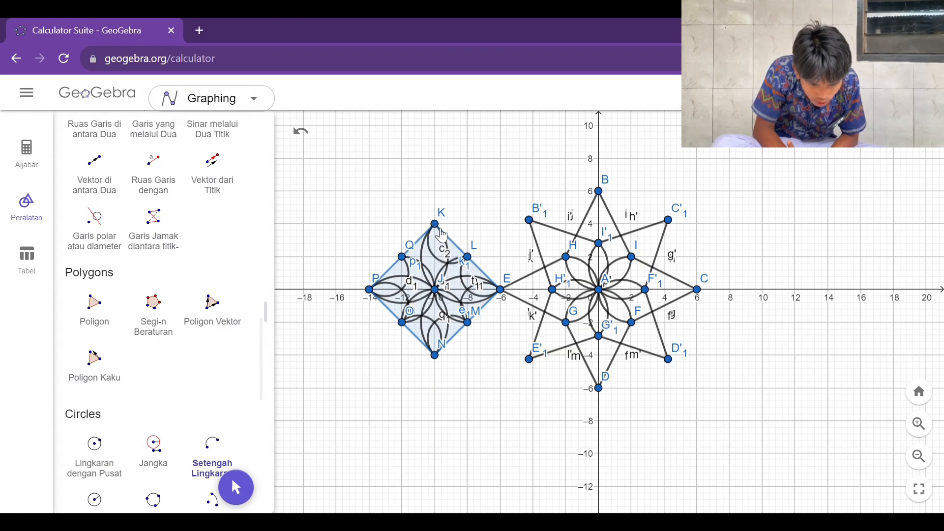
click(436, 225)
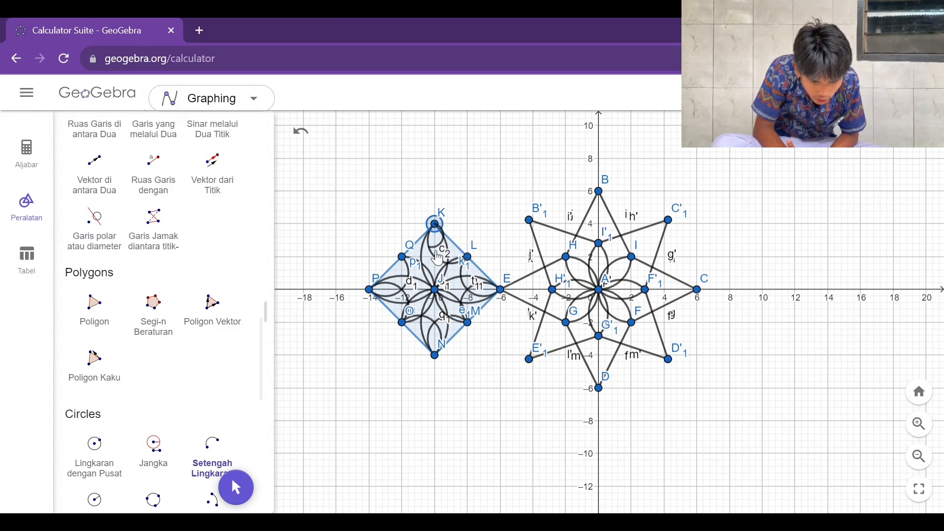
click(403, 258)
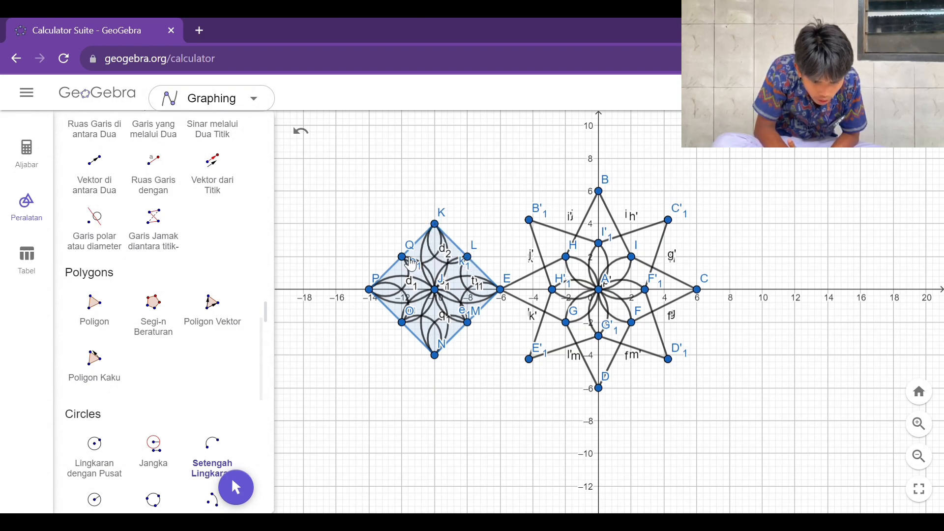
click(470, 258)
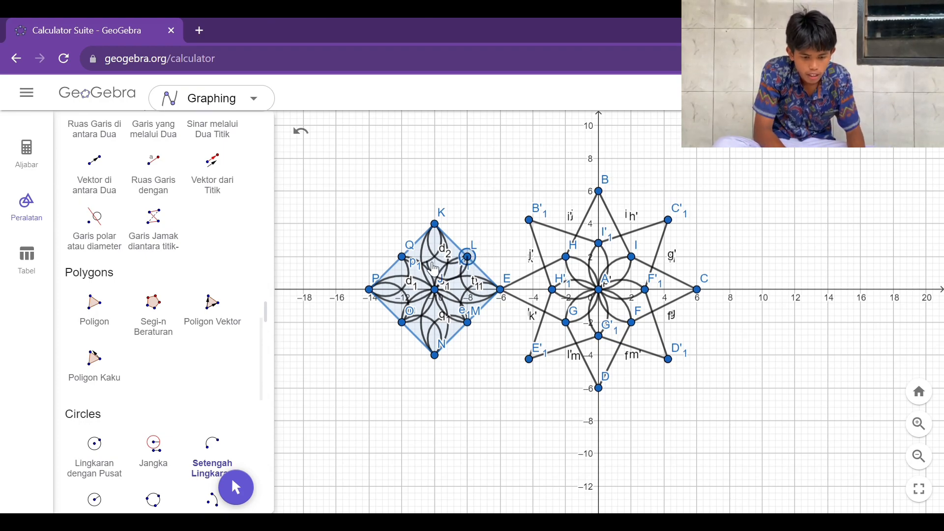
click(406, 264)
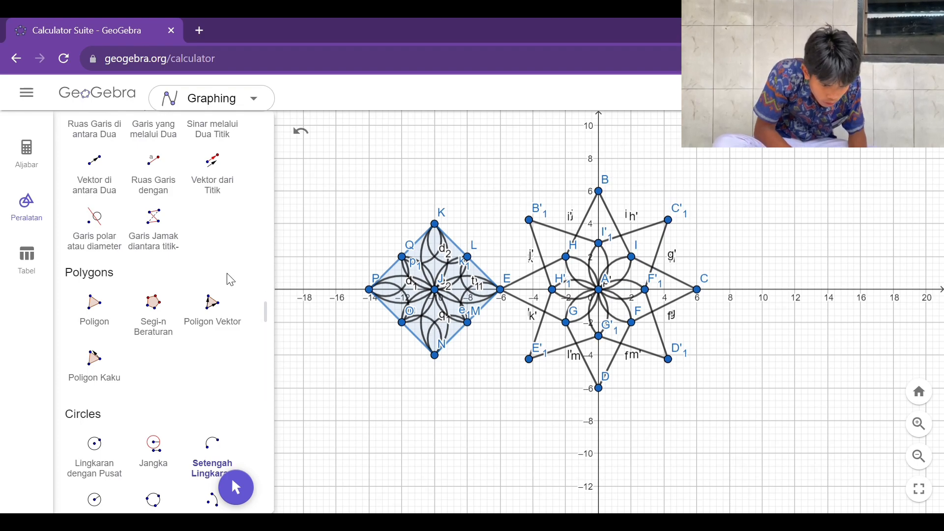
Rotate the entire diamond with its semicircle petals 45° counterclockwise around its centre point J
scroll(205, 269, down, 2)
scroll(205, 268, up, 4)
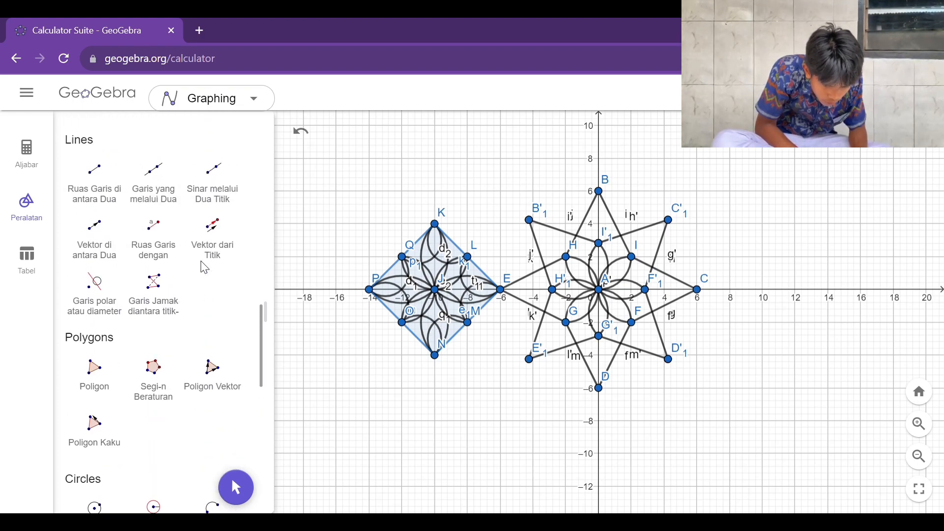
scroll(204, 268, down, 10)
scroll(207, 268, up, 1)
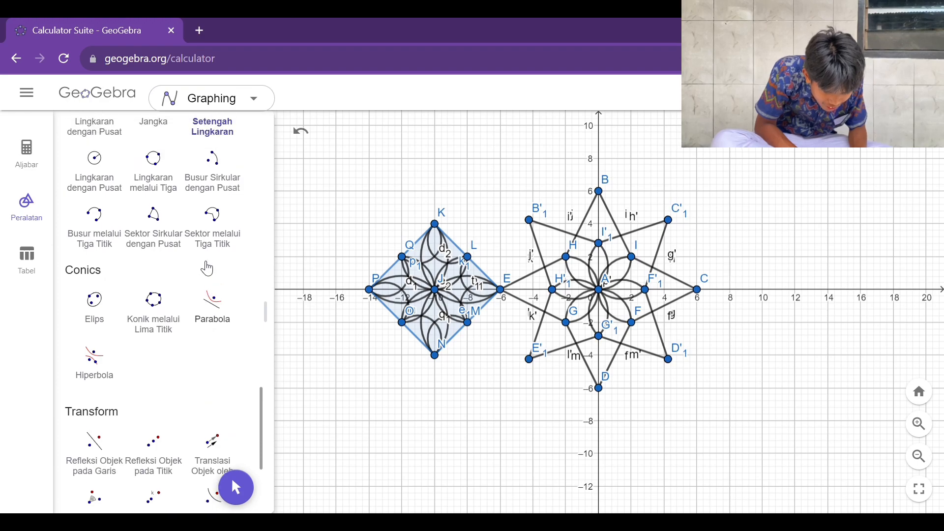
scroll(207, 268, down, 6)
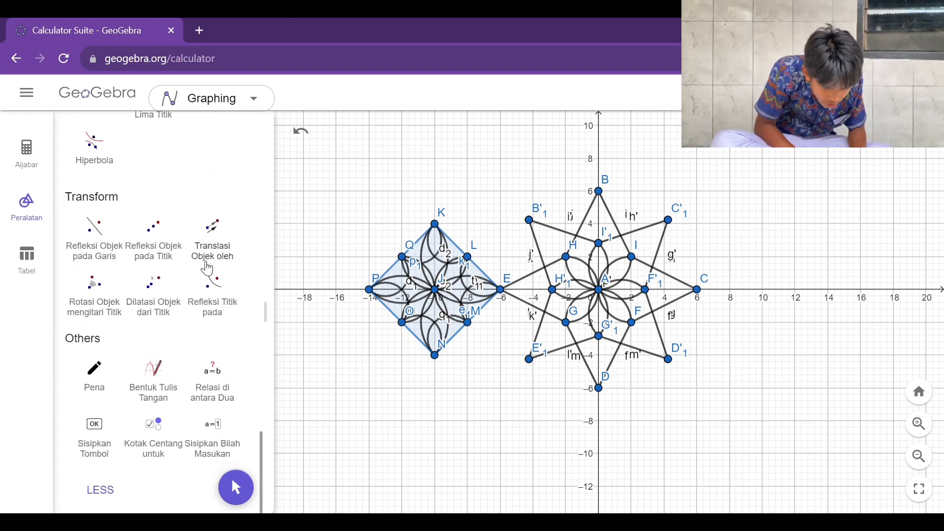
scroll(207, 268, up, 3)
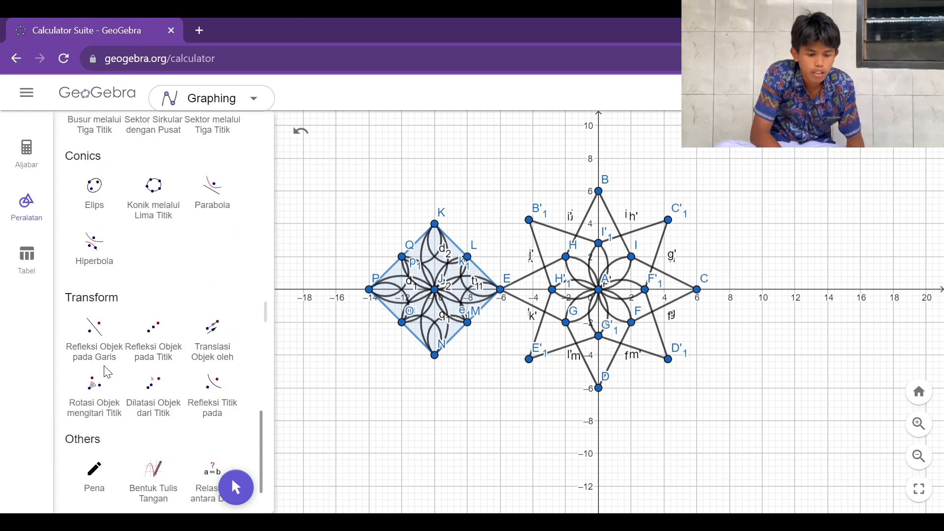
click(95, 389)
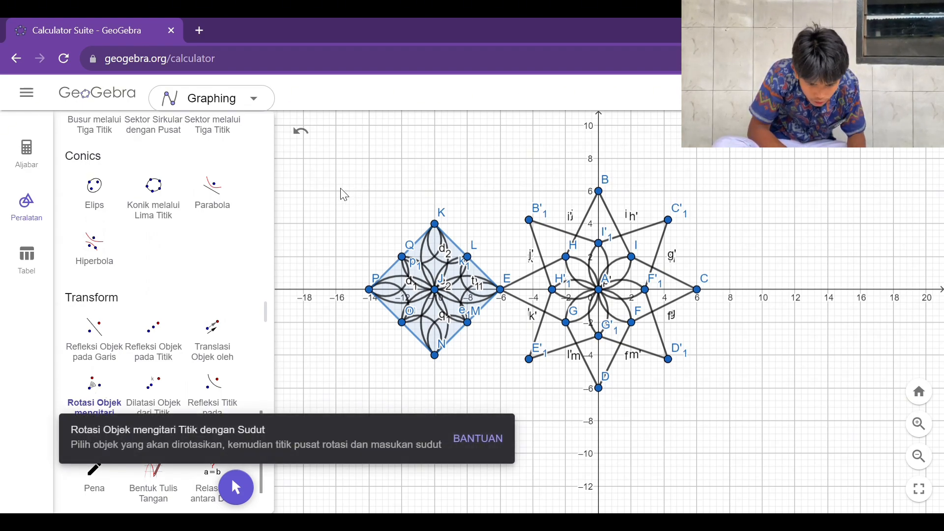
drag(338, 188, 511, 367)
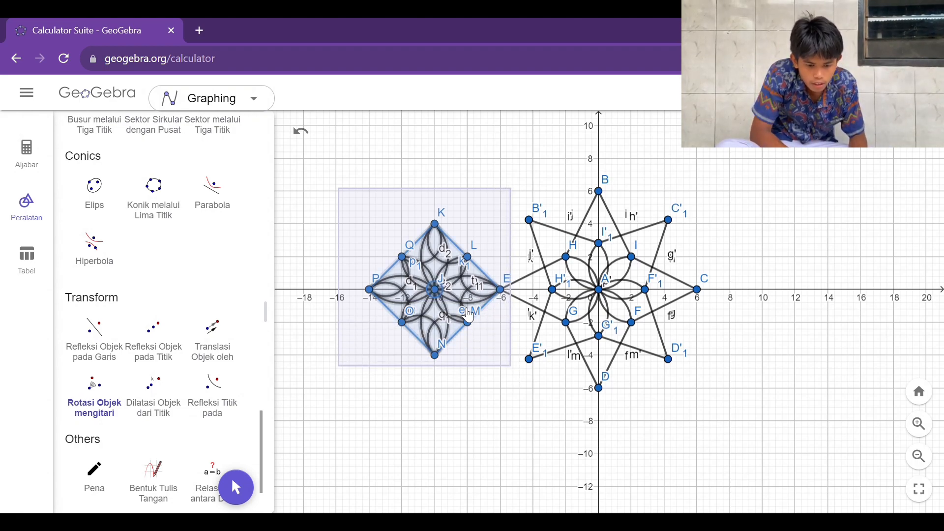
click(439, 295)
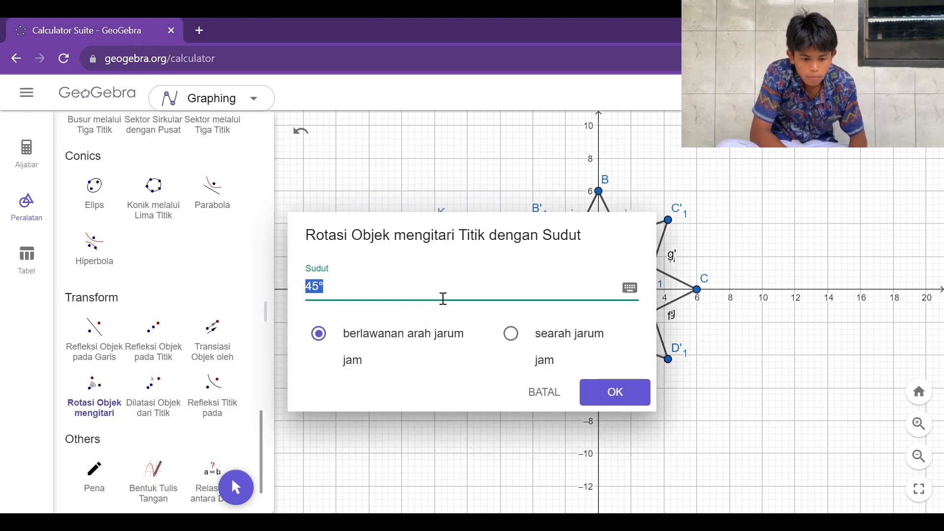
click(619, 392)
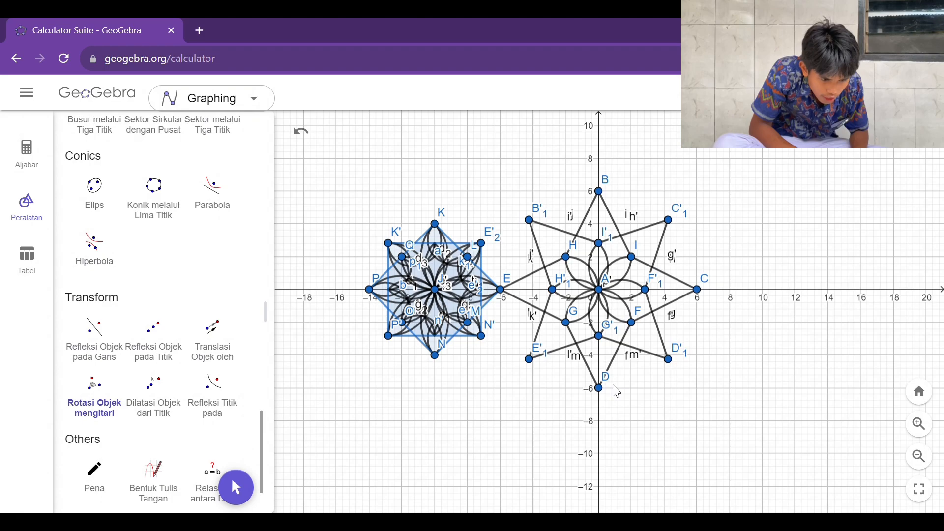
Hide the original diamond polygon through K, E, N and P together with its sides
click(38, 168)
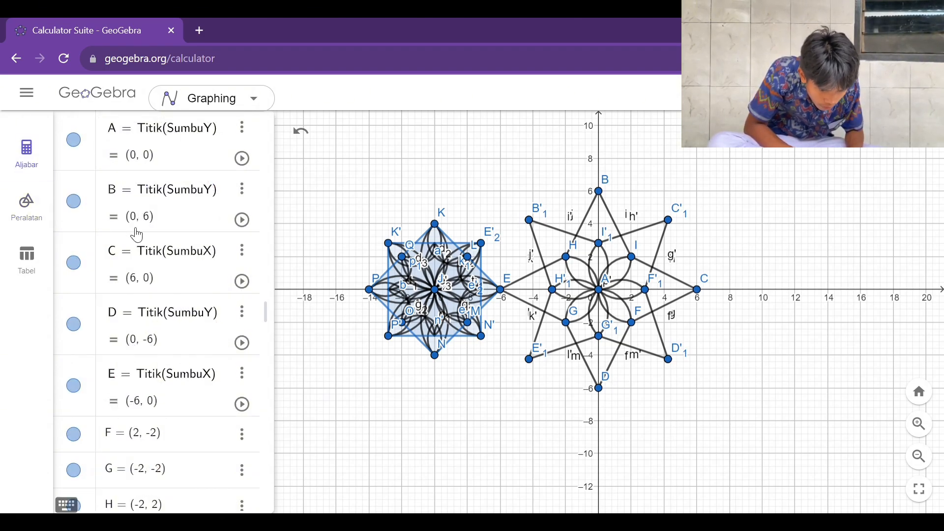
scroll(136, 235, down, 8)
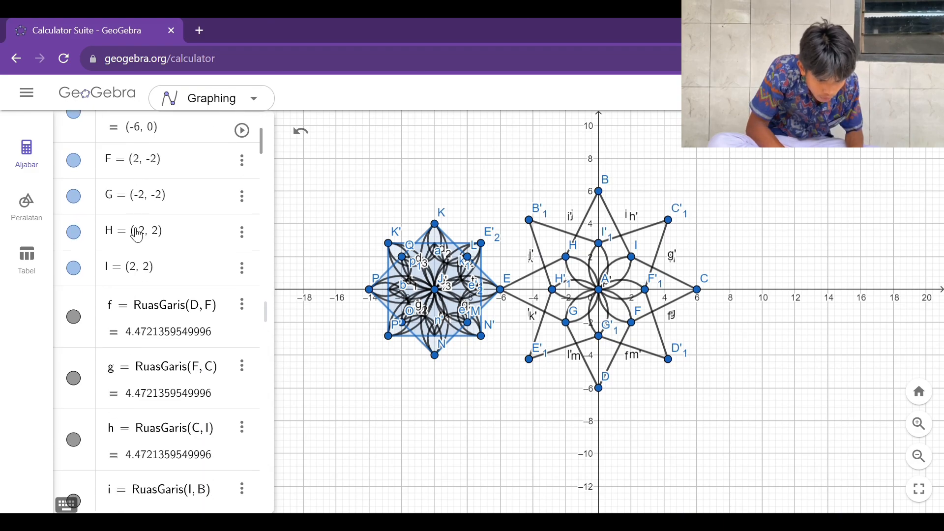
scroll(137, 234, down, 15)
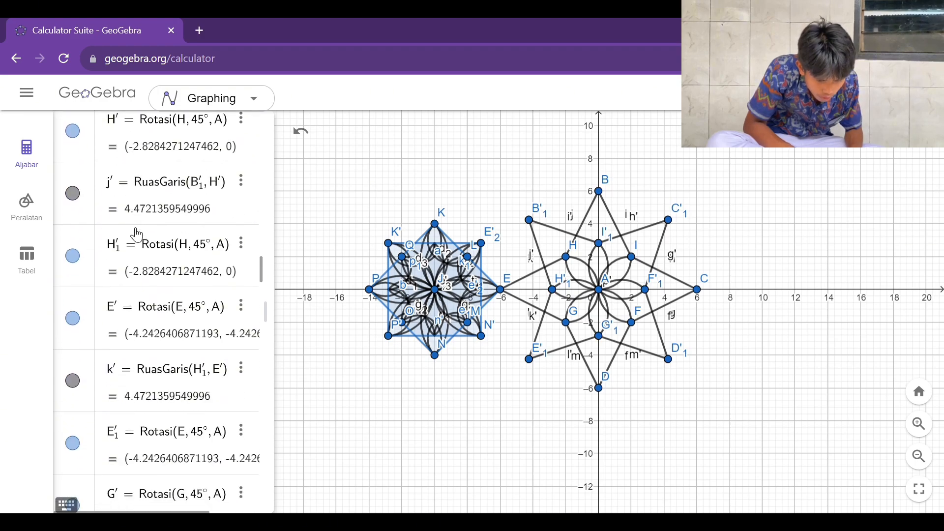
scroll(137, 235, down, 10)
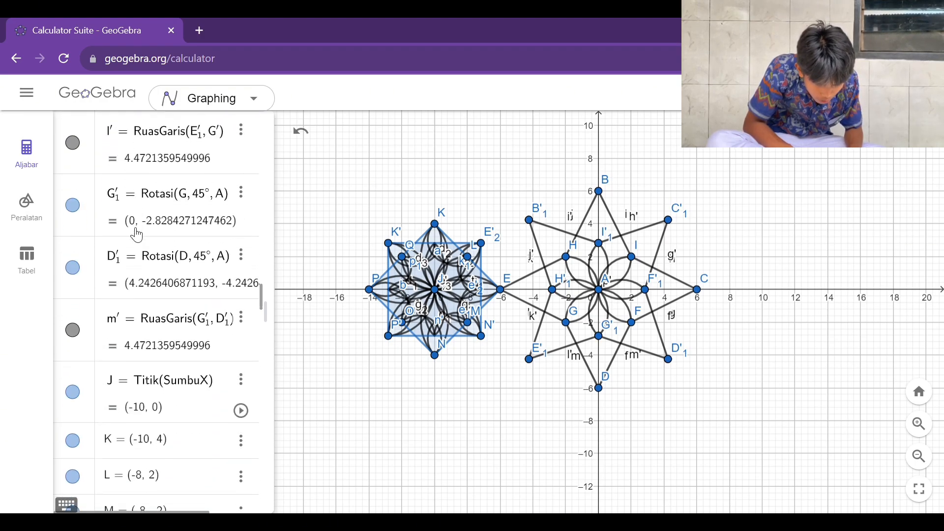
scroll(137, 235, down, 6)
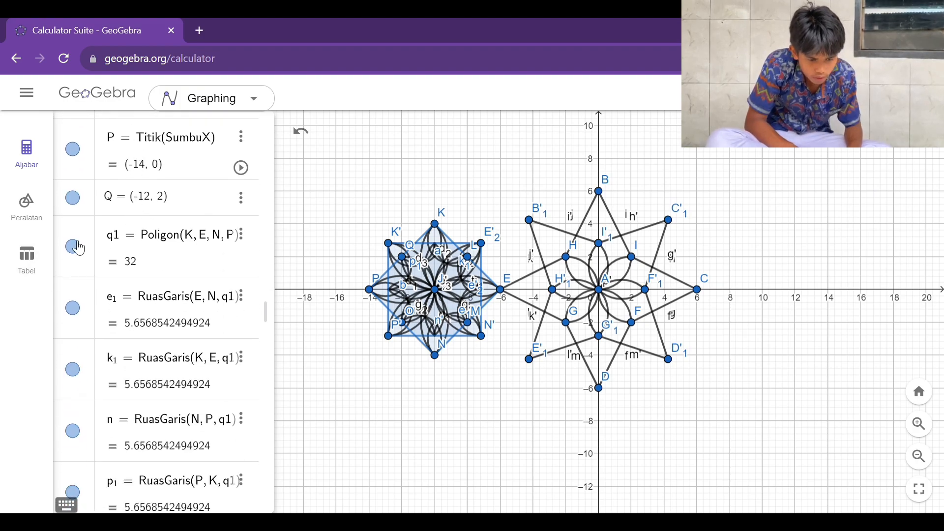
click(75, 247)
scroll(156, 268, down, 12)
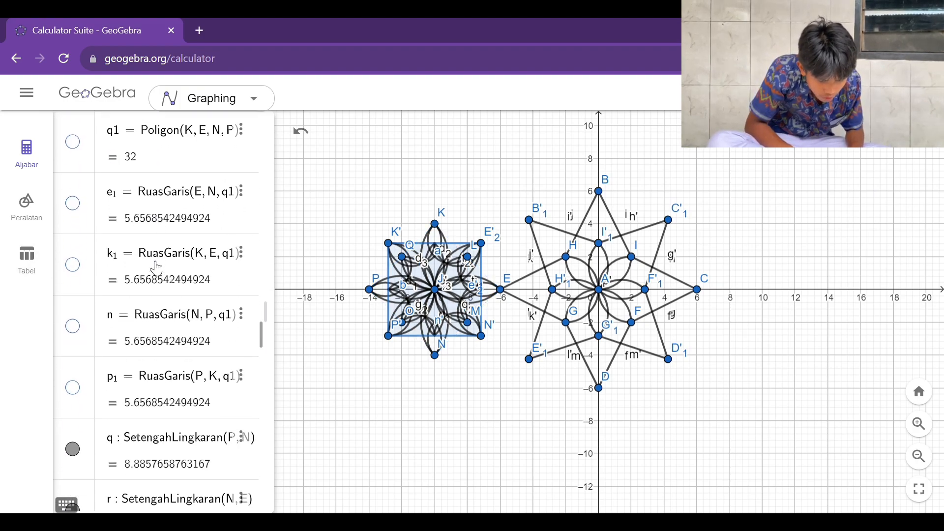
Hide the rotated square through K', E'₂, N' and P' together with its sides
scroll(156, 268, down, 12)
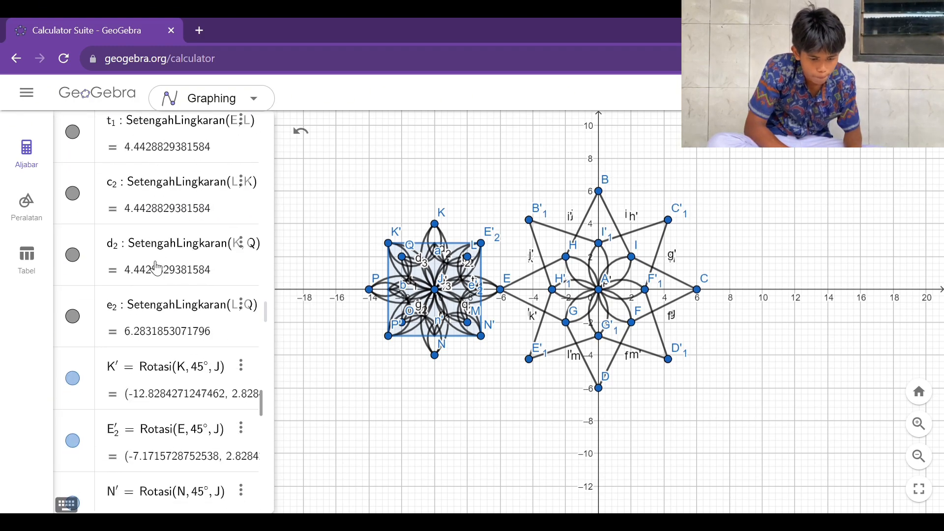
scroll(156, 268, down, 3)
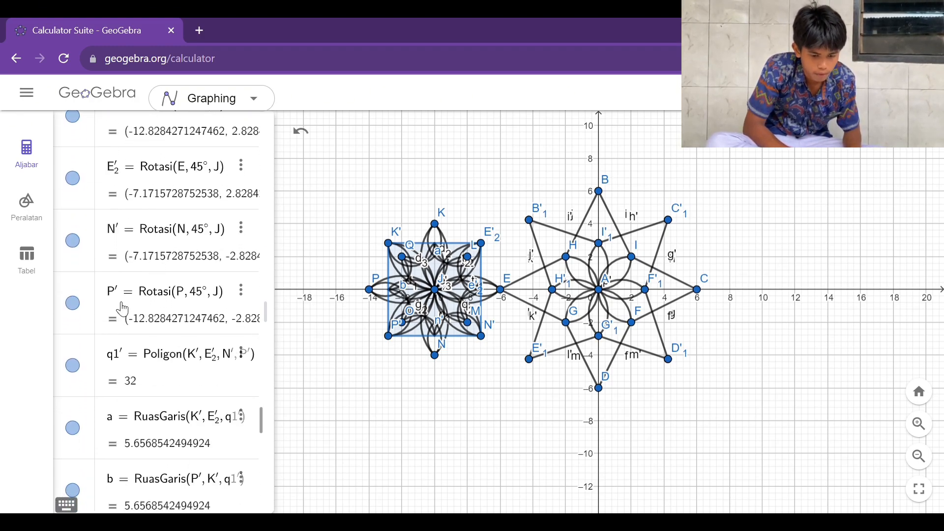
click(73, 365)
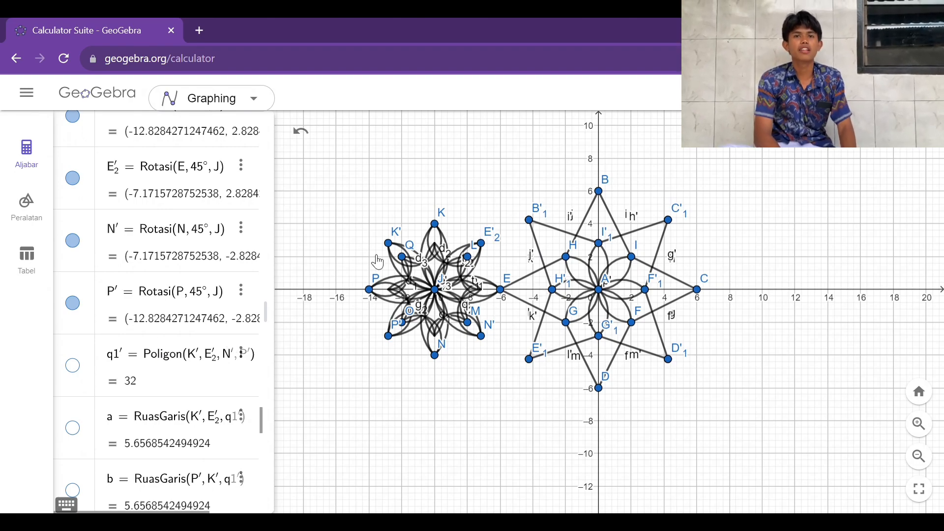
Place new points at (-20, 0), (-26, 0), (-20, 6) and (-20, -6) beside the petal flower
click(34, 212)
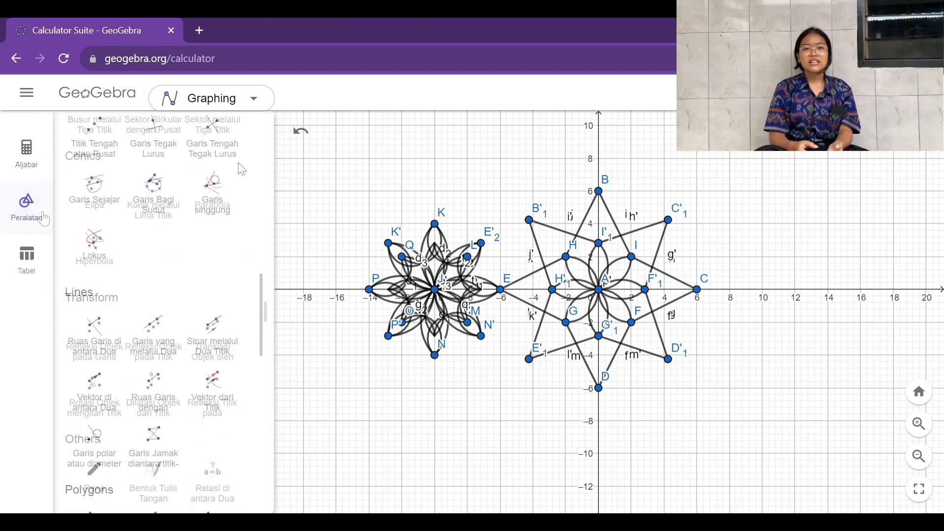
scroll(242, 169, up, 3)
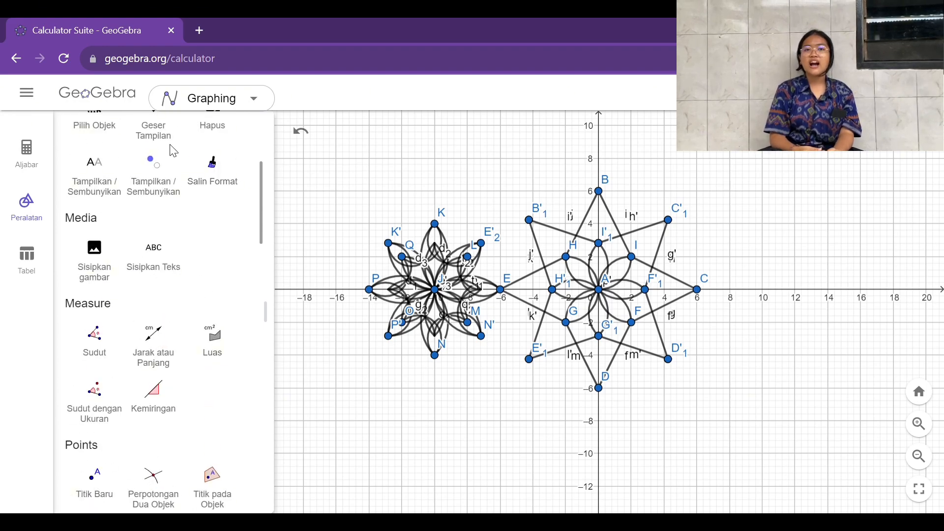
scroll(172, 152, up, 5)
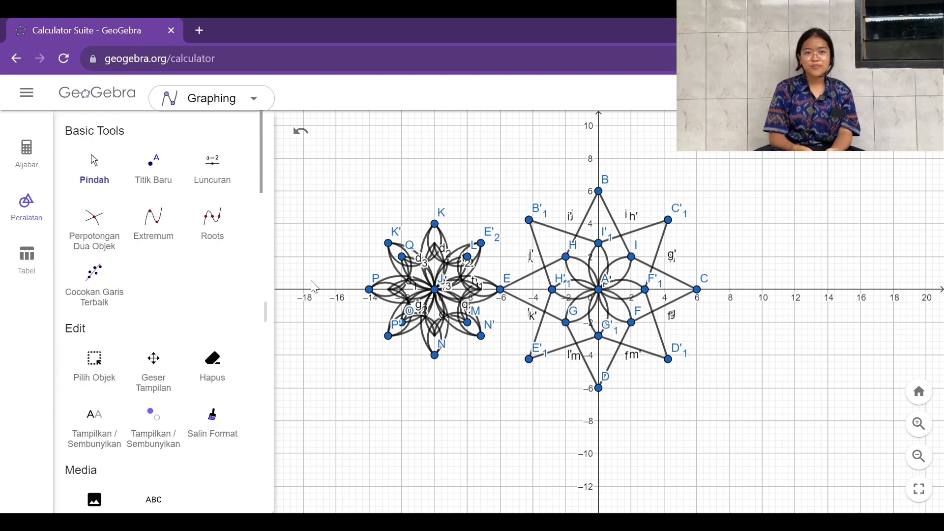
drag(317, 260, 478, 267)
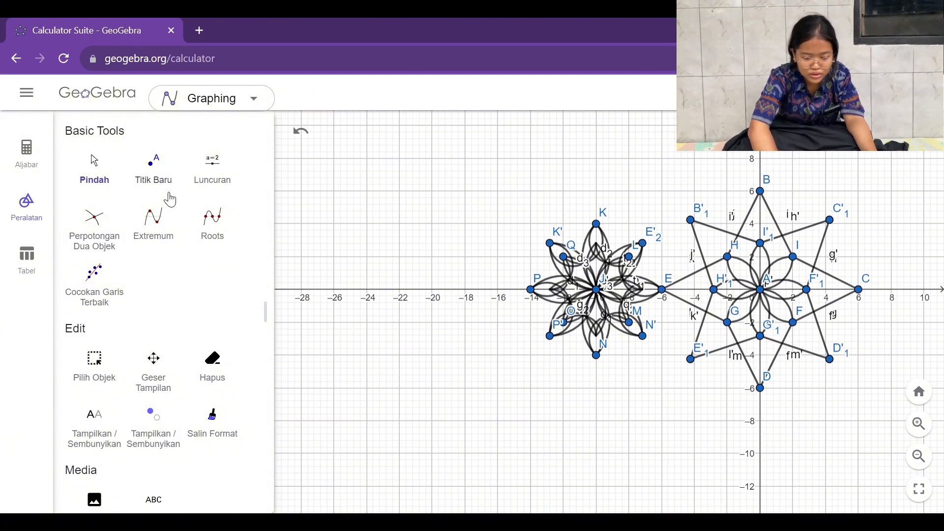
click(154, 173)
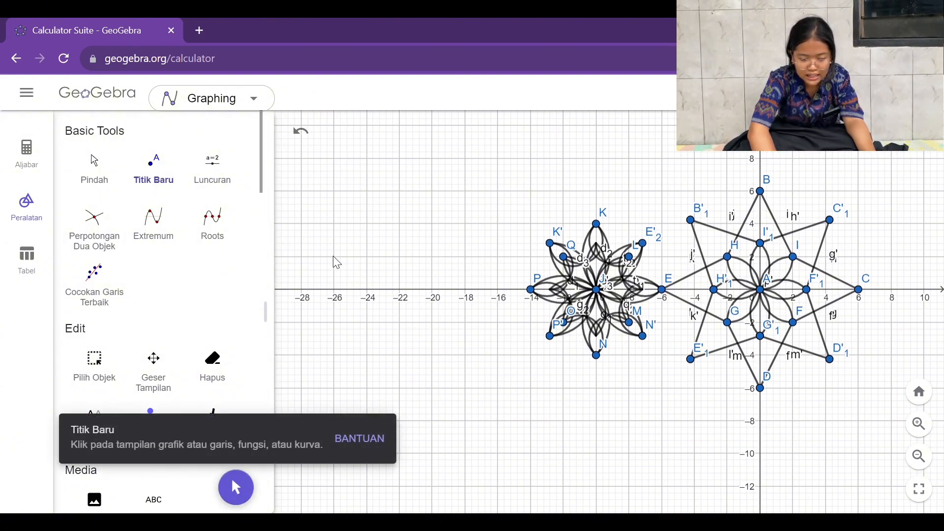
click(433, 290)
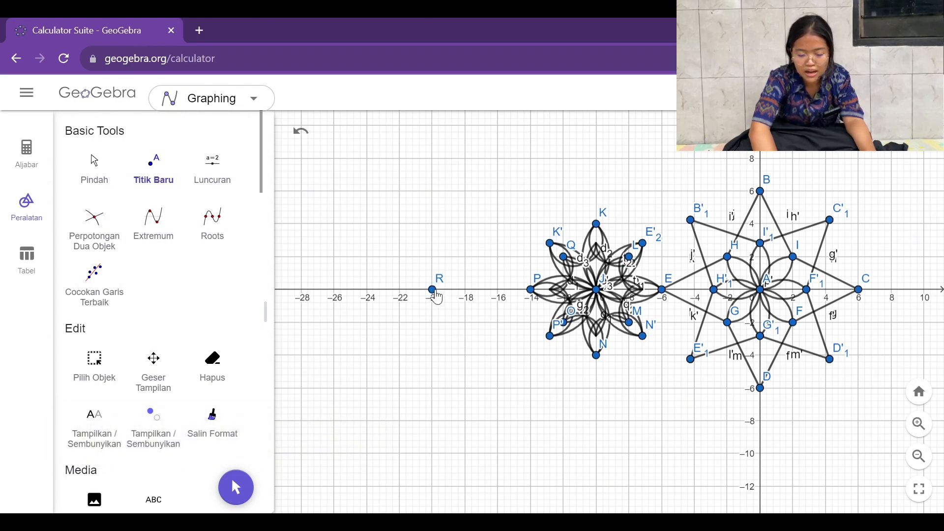
click(335, 290)
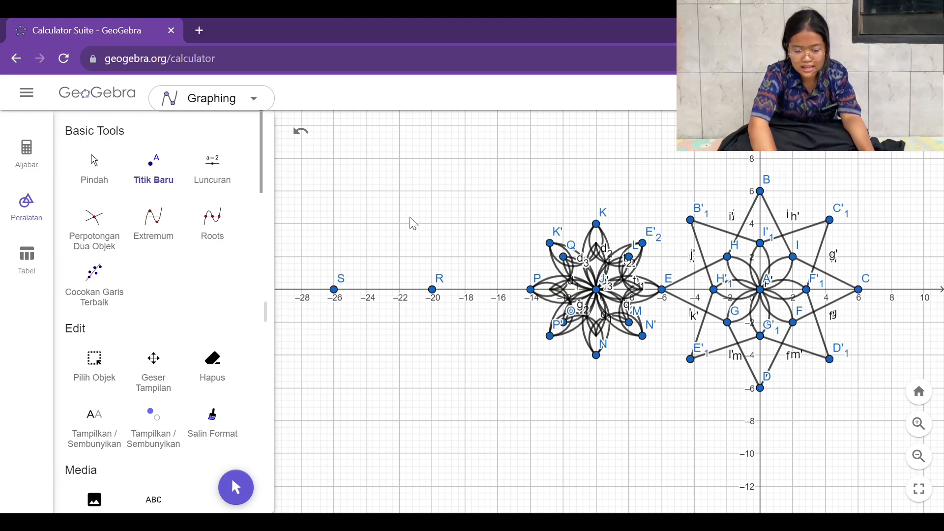
click(432, 191)
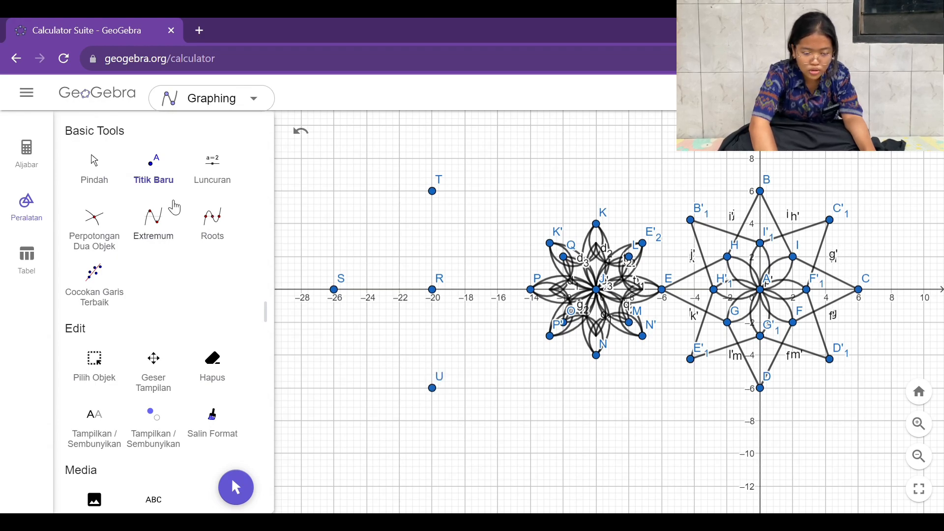
Draw a diamond polygon through points T, P, U and S
scroll(120, 185, down, 10)
scroll(122, 187, down, 15)
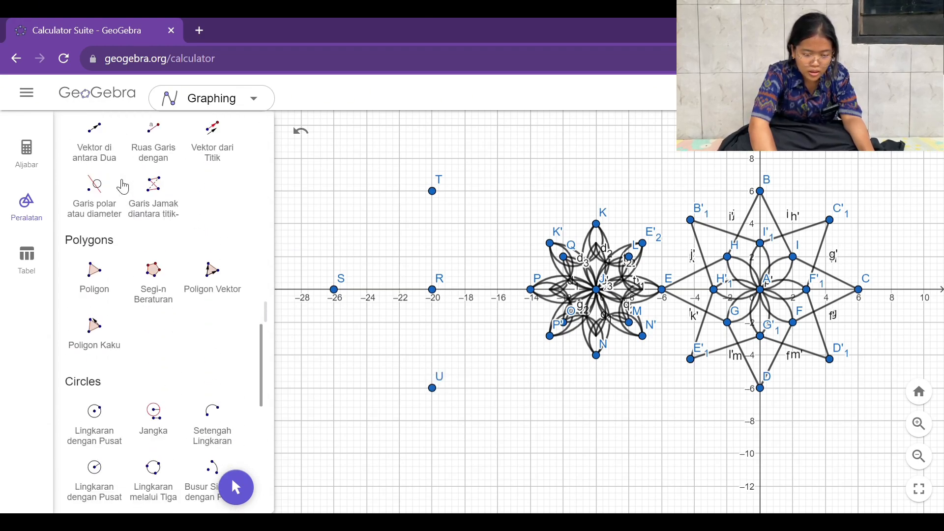
scroll(122, 187, down, 5)
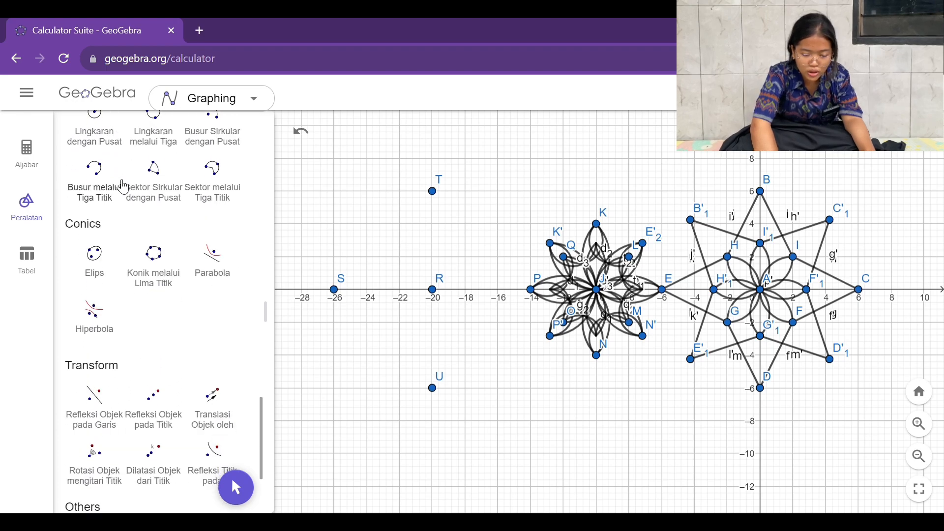
scroll(122, 187, up, 4)
scroll(122, 186, up, 5)
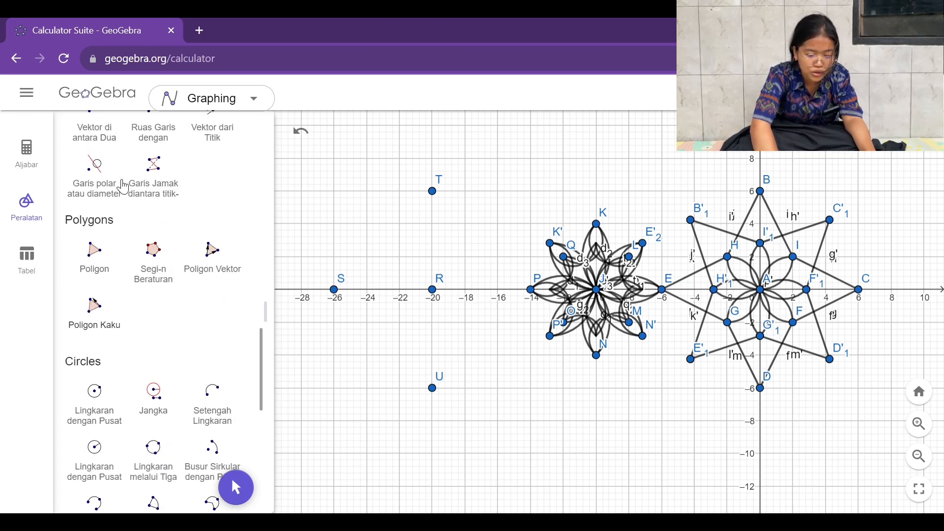
click(95, 265)
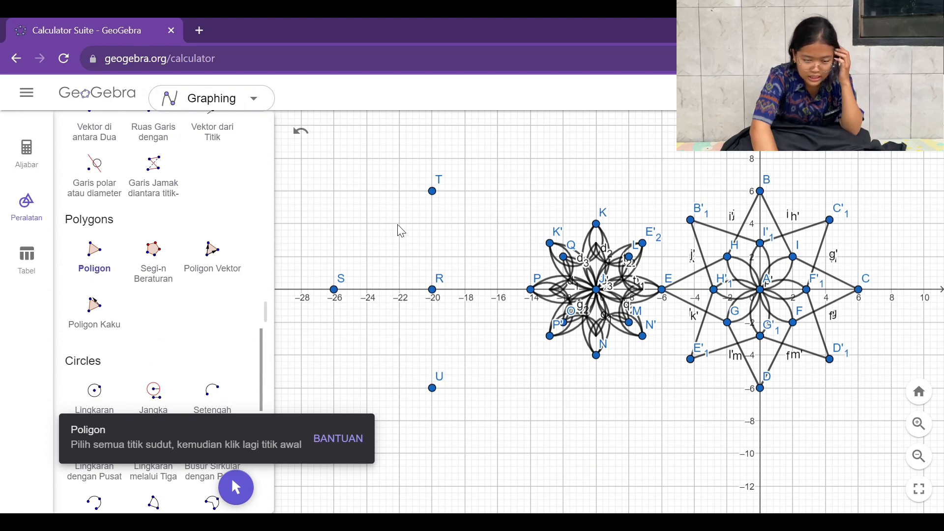
click(435, 194)
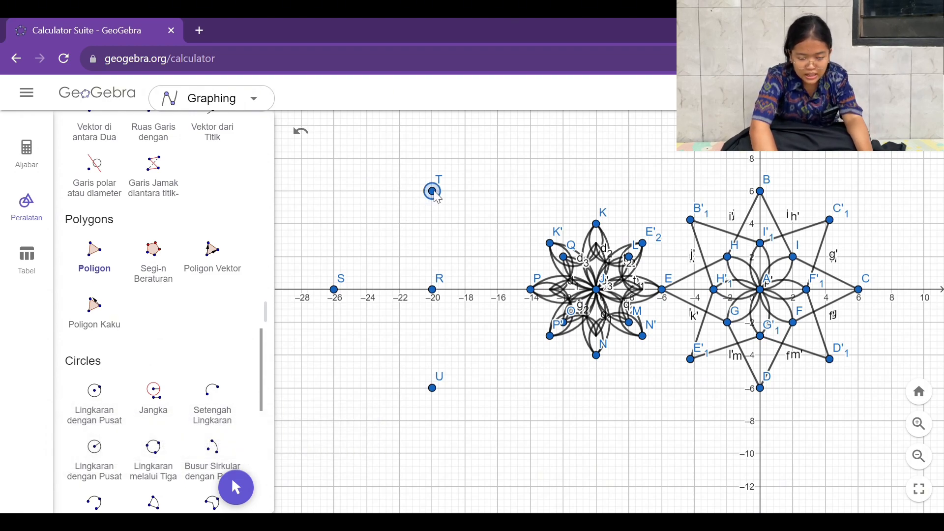
click(535, 293)
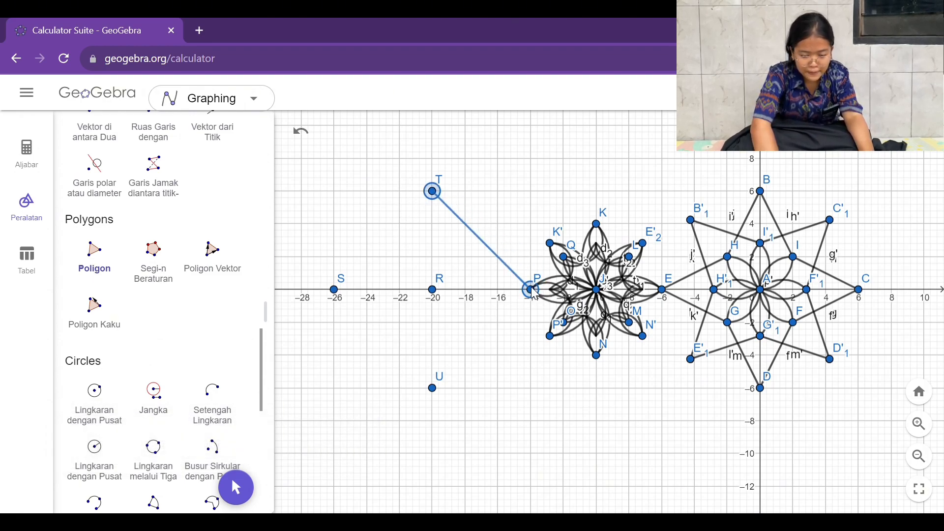
click(434, 389)
click(334, 290)
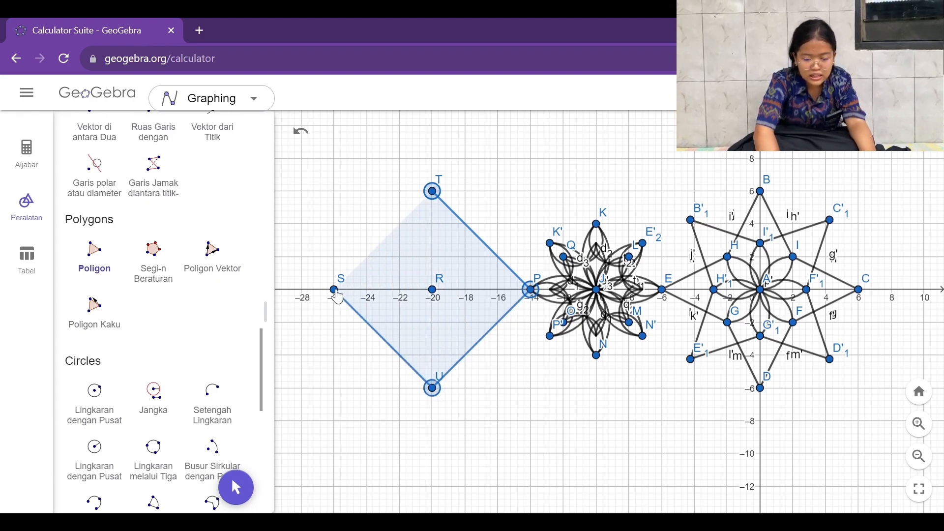
click(436, 197)
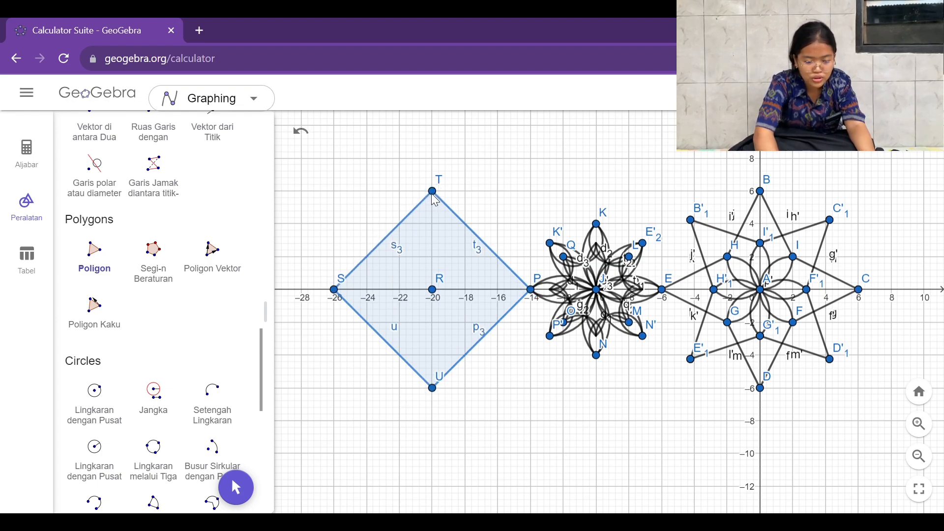
Draw semicircles inside the new diamond from S to U, U to P, P to T and T to S
scroll(203, 231, up, 3)
scroll(203, 231, up, 3)
scroll(200, 249, down, 10)
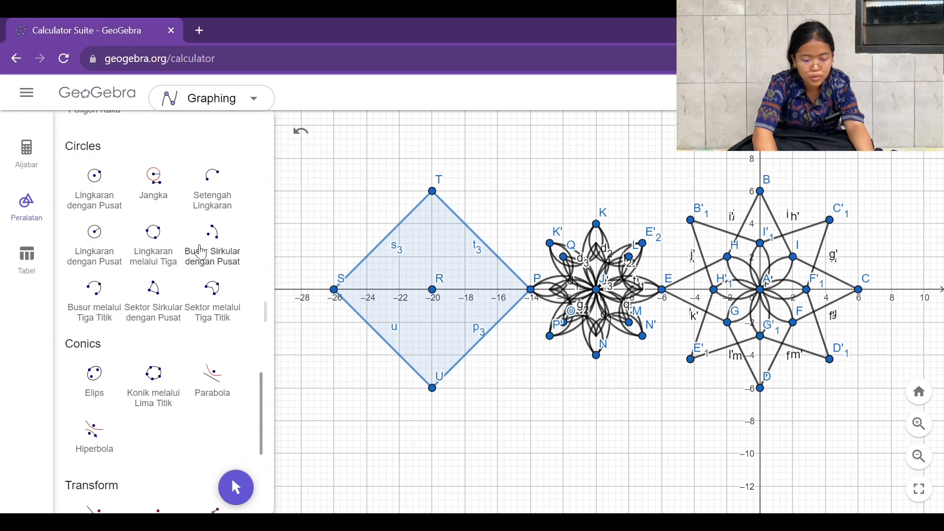
click(213, 195)
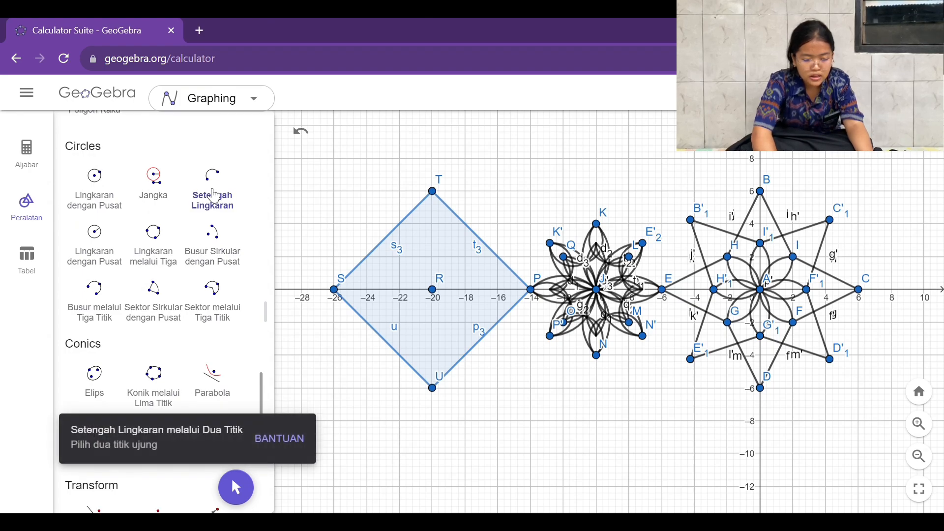
click(342, 291)
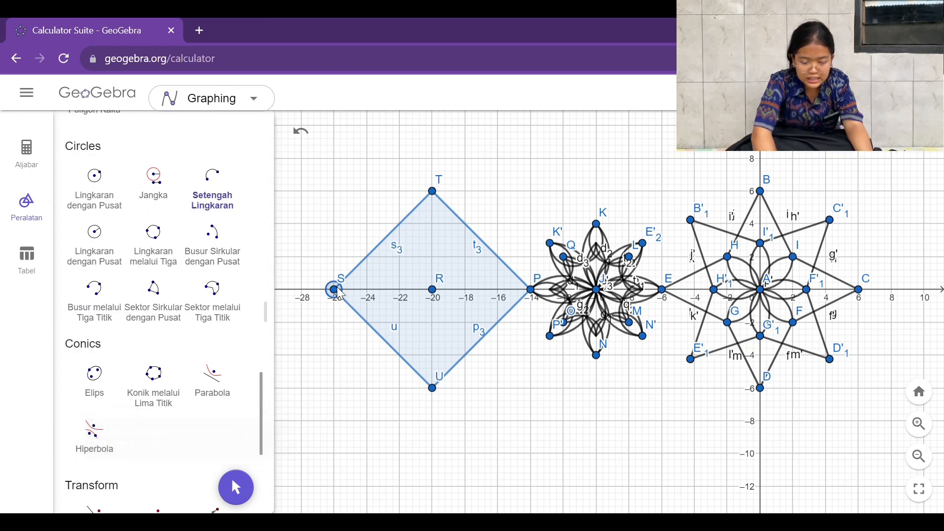
click(432, 388)
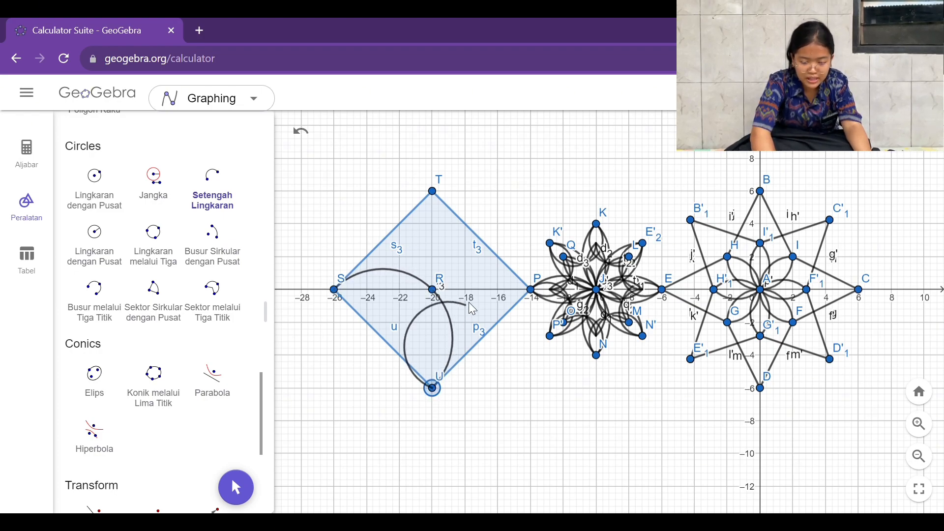
click(531, 291)
click(531, 291)
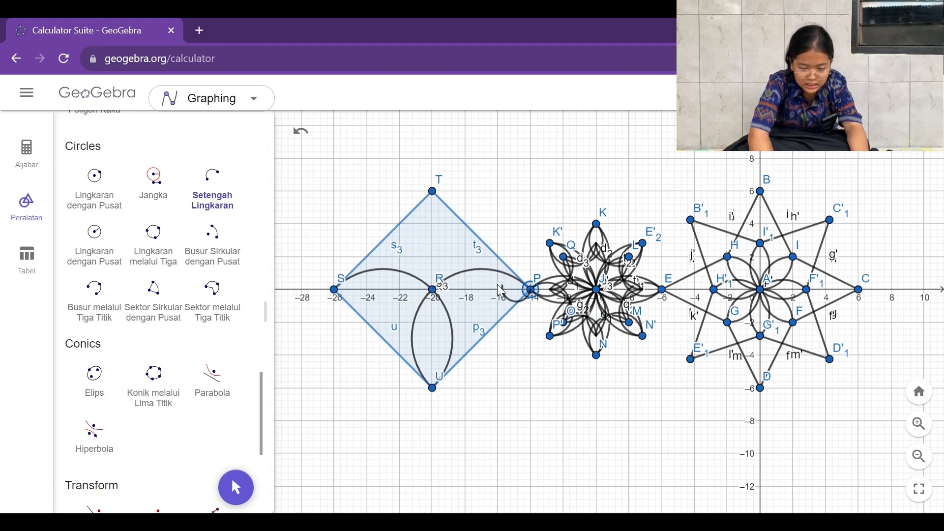
click(434, 193)
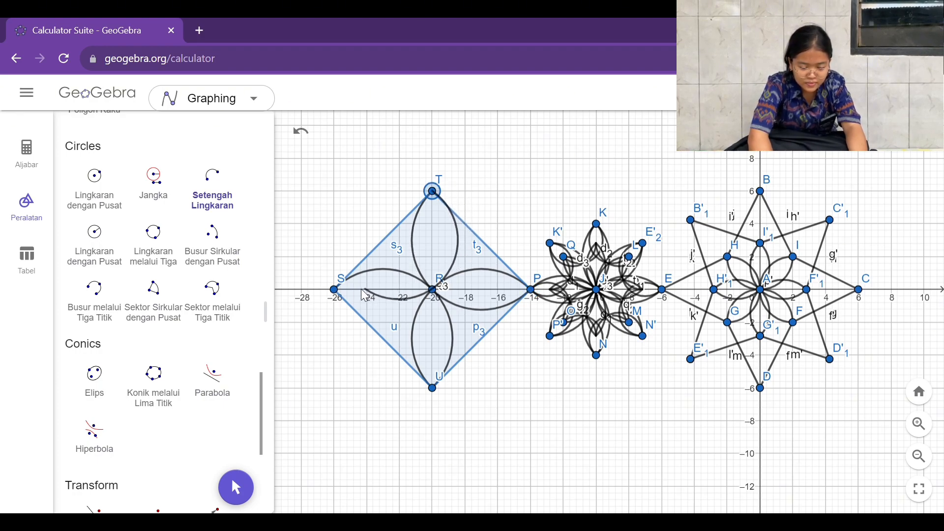
click(335, 291)
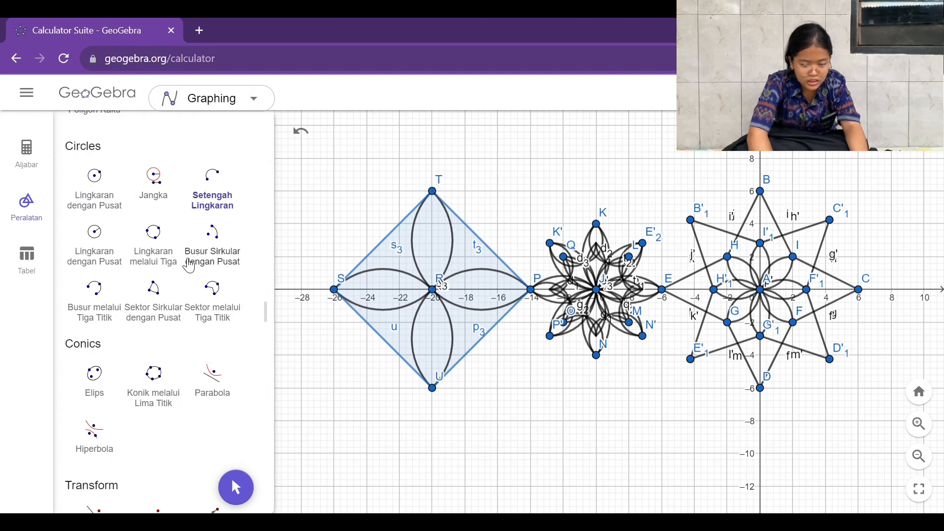
Place points between the petals at (-22, 2), (-18, 2), (-18, -2) and (-22, -2)
scroll(157, 258, up, 6)
scroll(160, 259, up, 15)
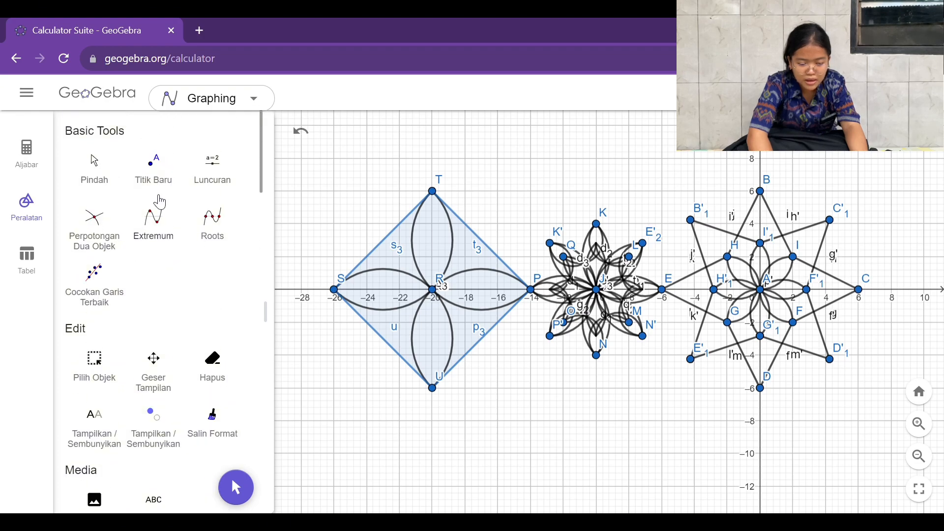
click(155, 159)
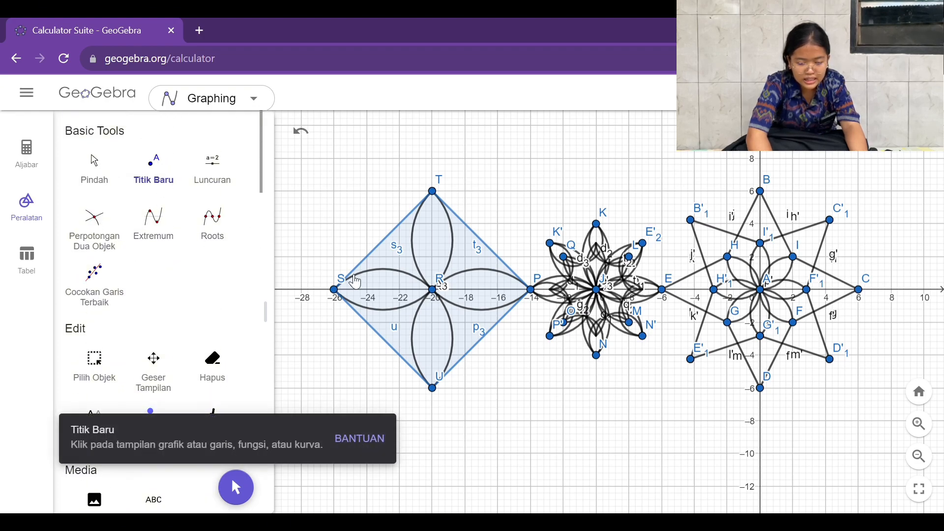
click(400, 256)
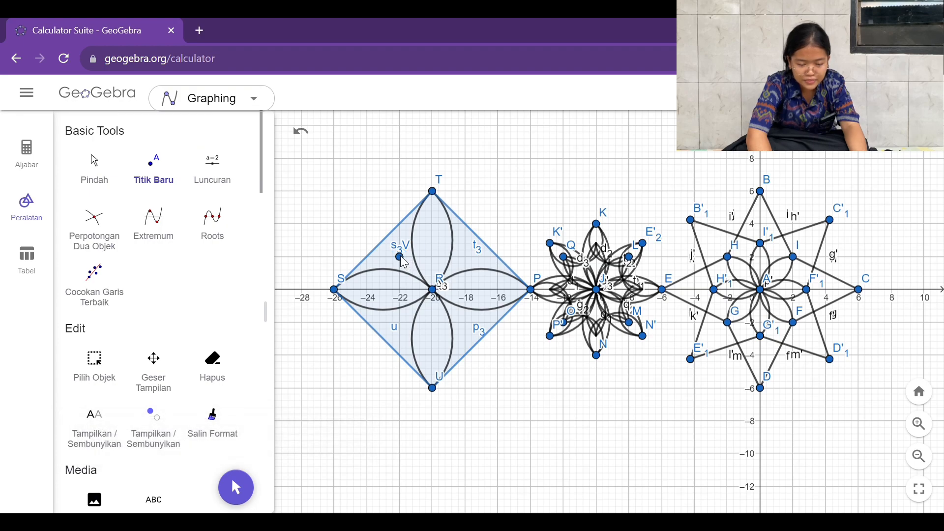
click(466, 256)
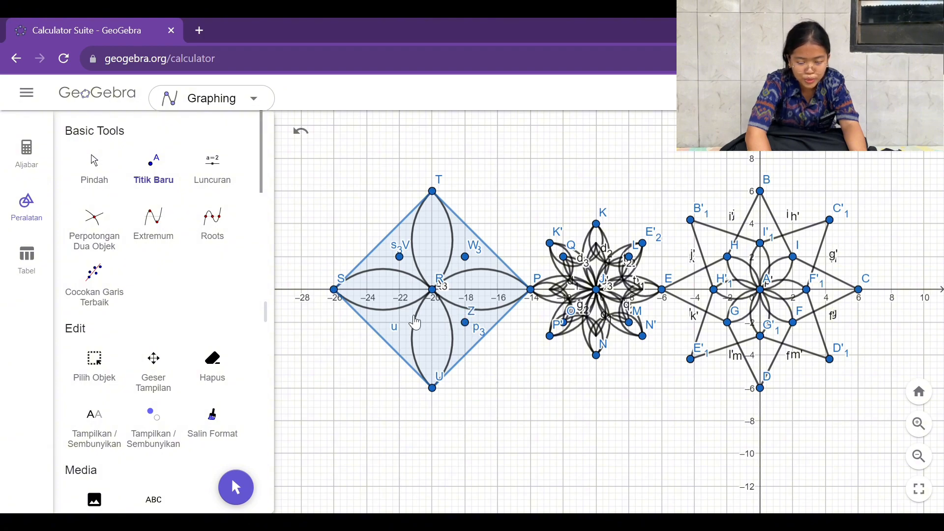
click(399, 322)
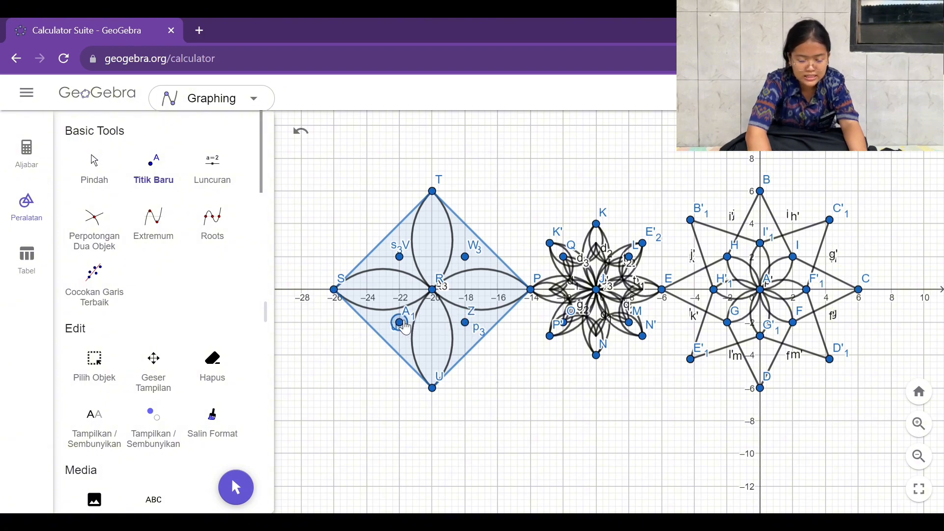
Draw semicircles between the inner points of the new diamond from A₁ to Z, Z to W, W to V and V to A₁
scroll(192, 283, down, 15)
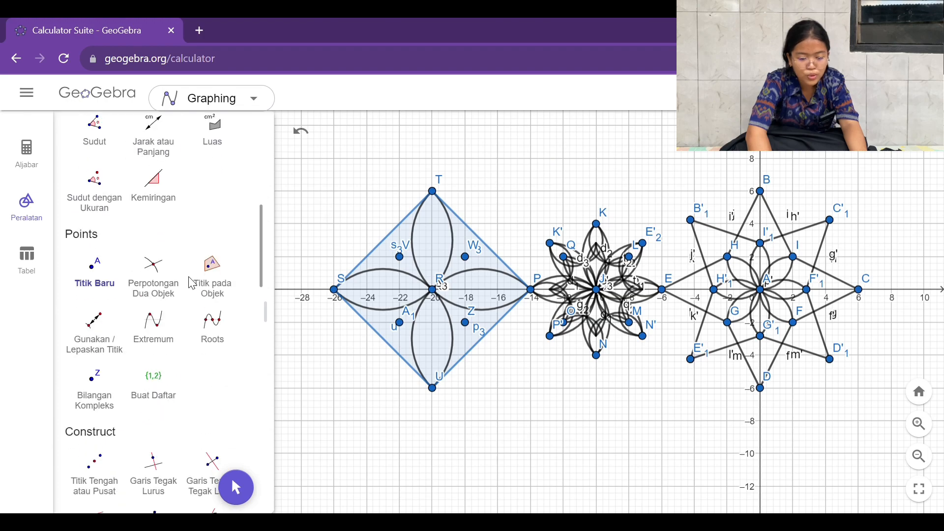
scroll(195, 284, down, 5)
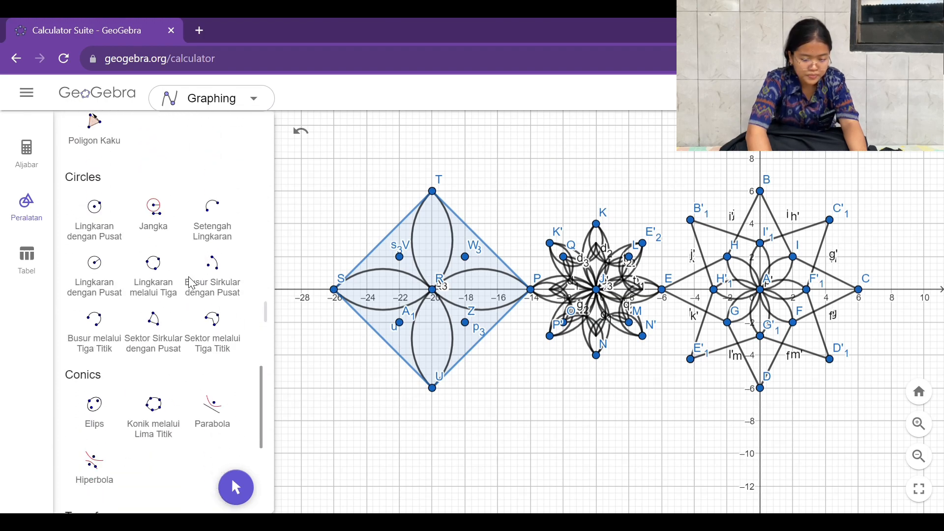
click(213, 215)
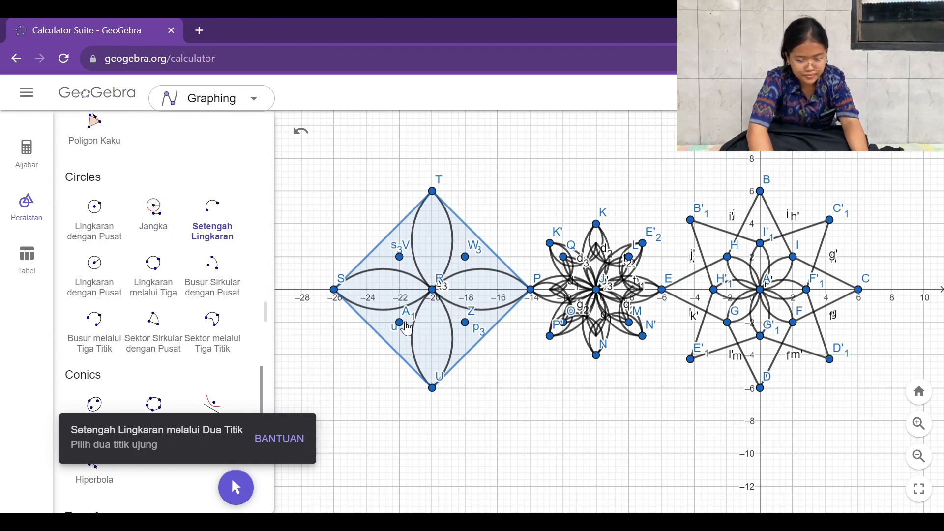
click(400, 322)
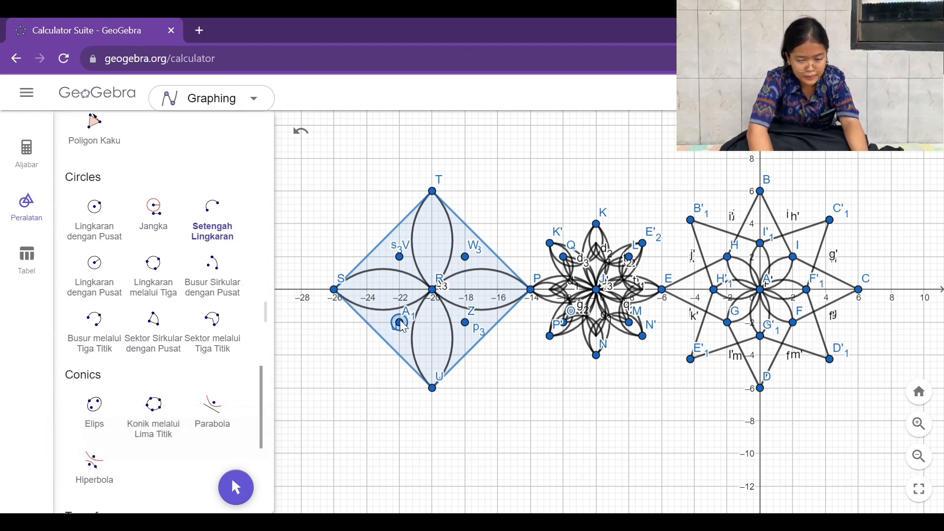
click(465, 323)
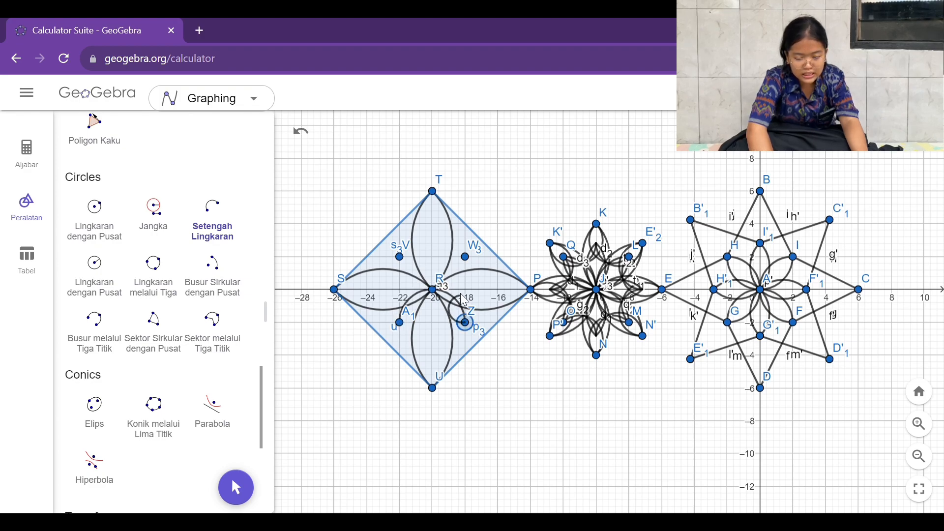
click(467, 259)
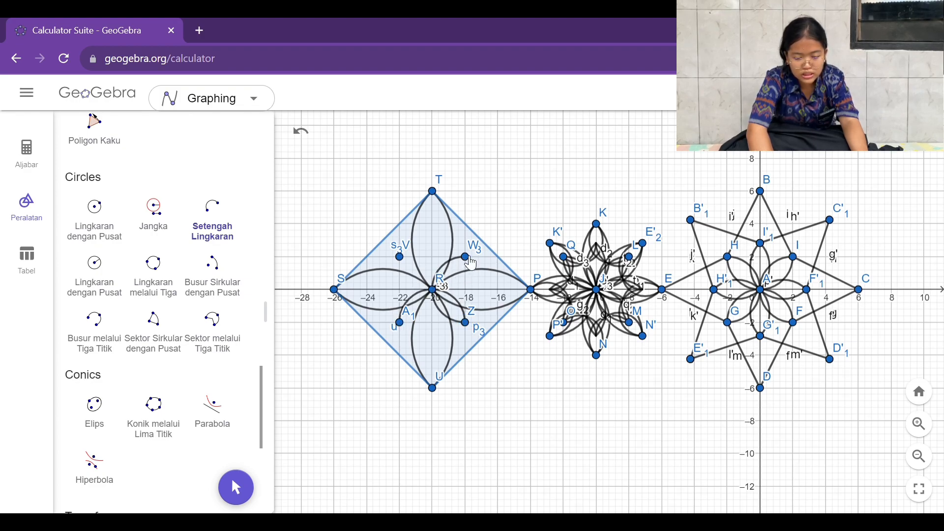
click(465, 257)
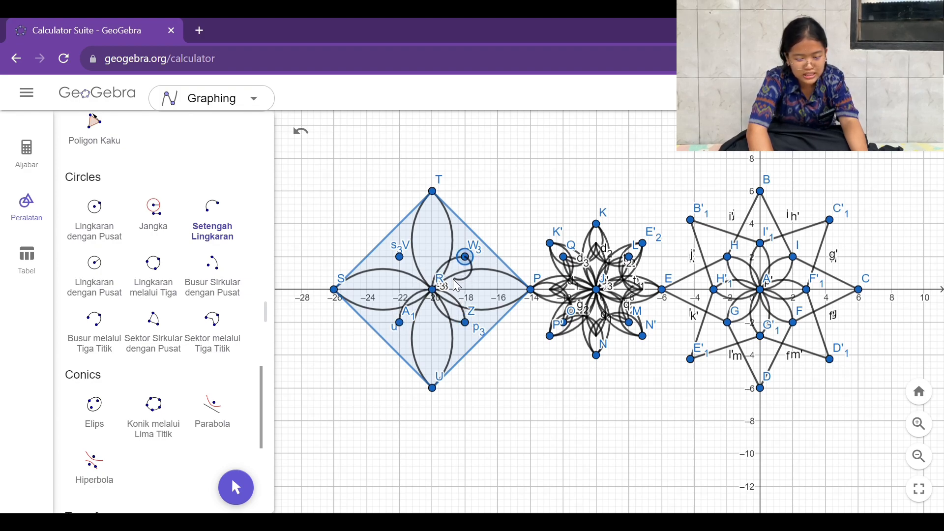
click(403, 259)
click(402, 260)
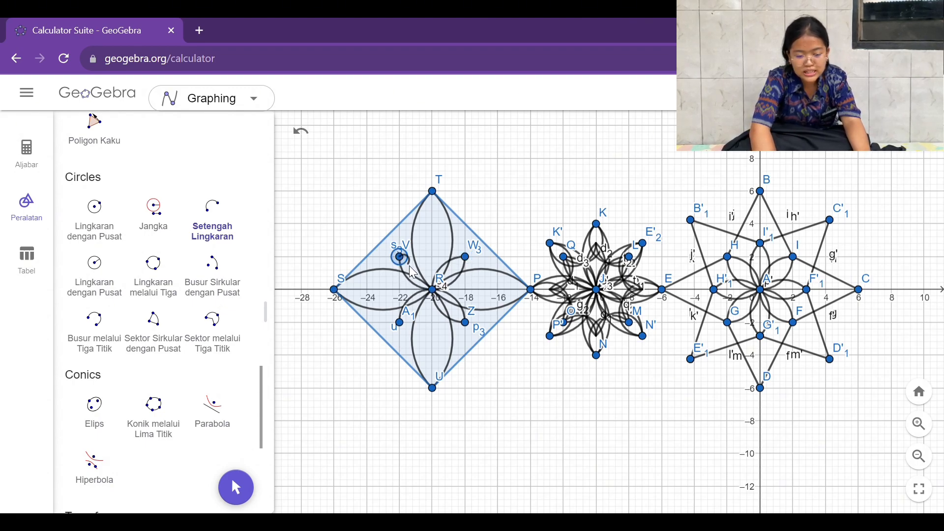
click(402, 325)
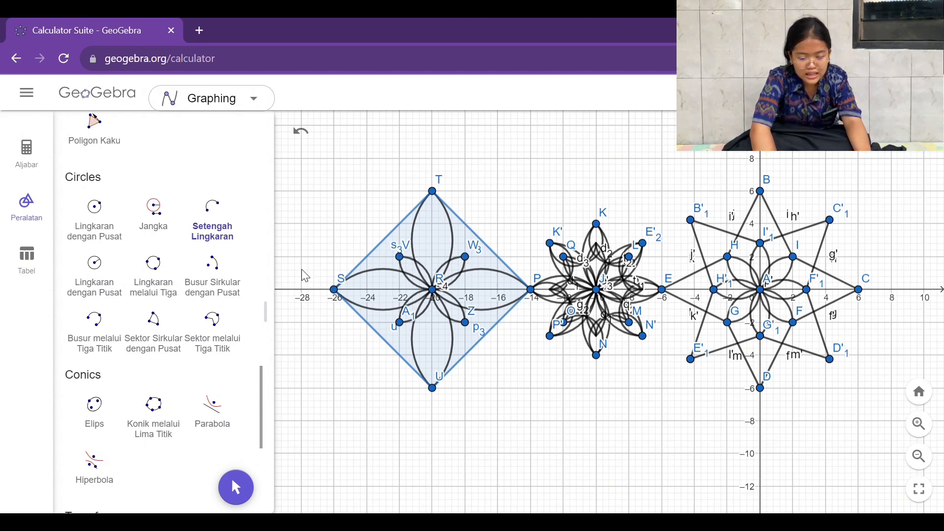
Rotate the whole diamond and petal figure 45° counterclockwise about its centre point R
scroll(231, 268, down, 6)
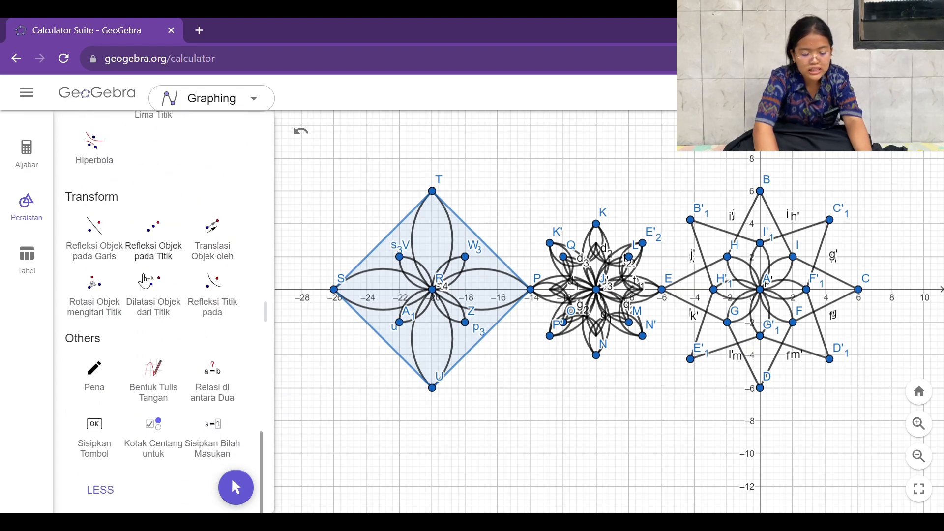
click(88, 291)
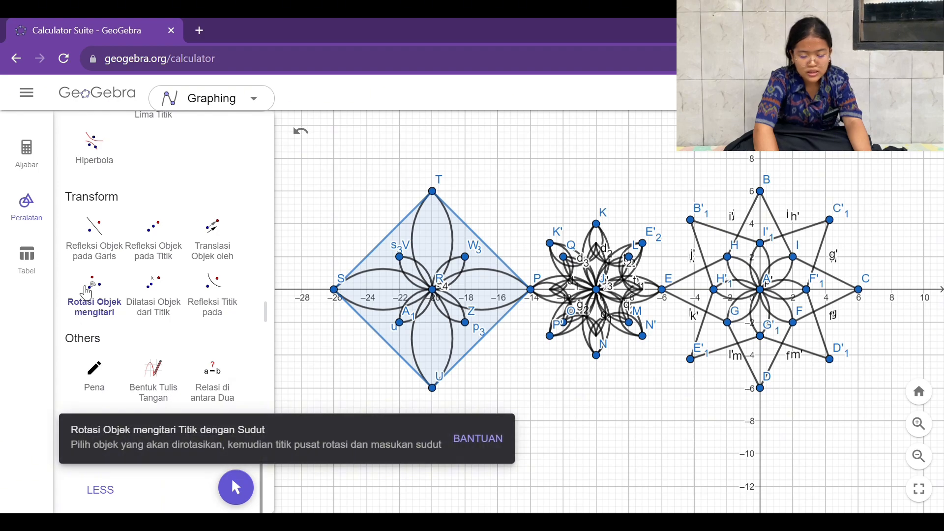
drag(303, 170, 537, 404)
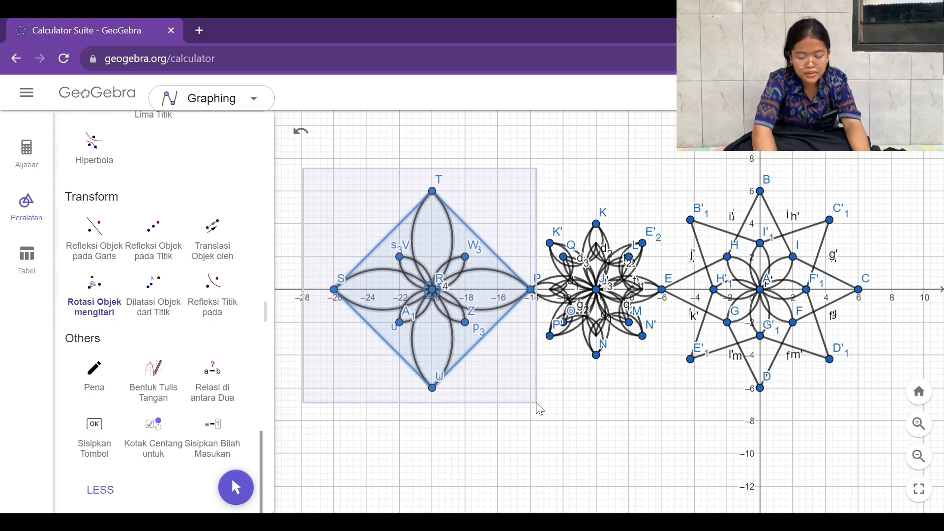
click(435, 291)
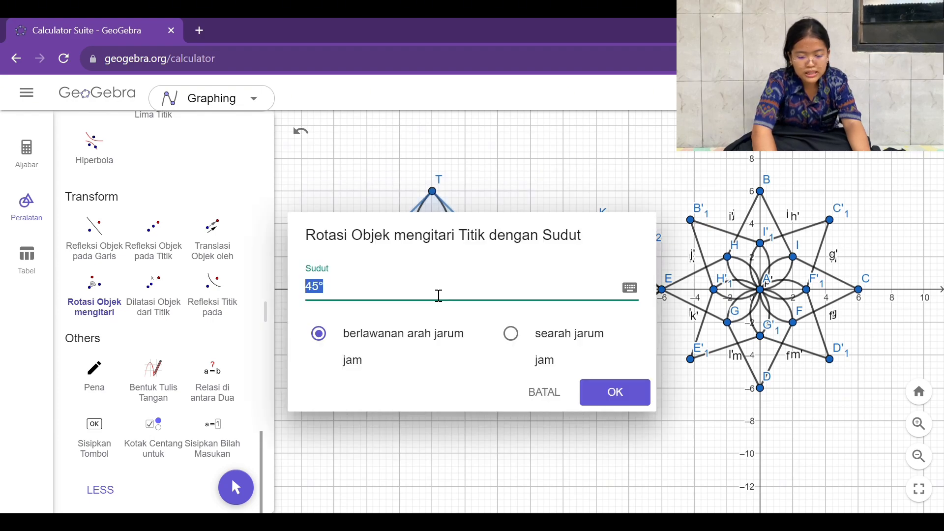
click(605, 397)
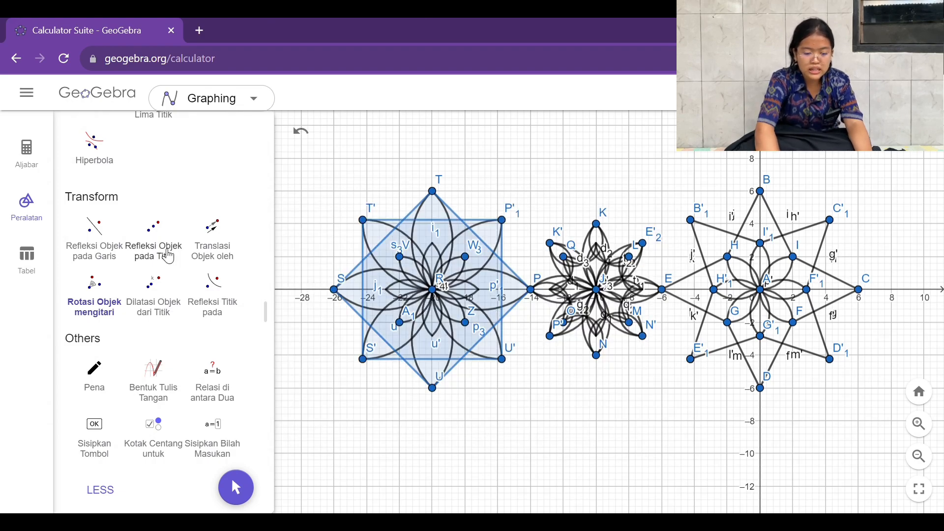
Hide the diamond polygon q2 through points T, P, U and S
click(41, 170)
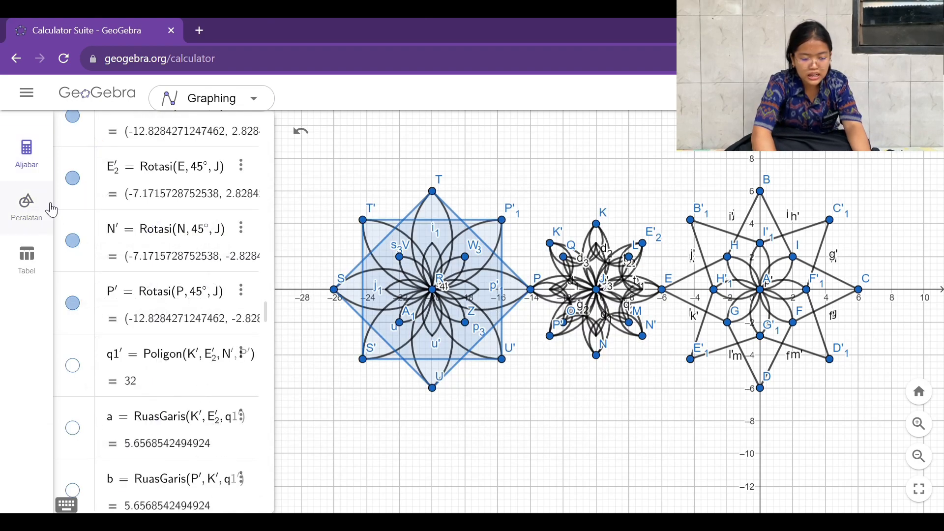
scroll(101, 323, down, 3)
scroll(102, 322, down, 12)
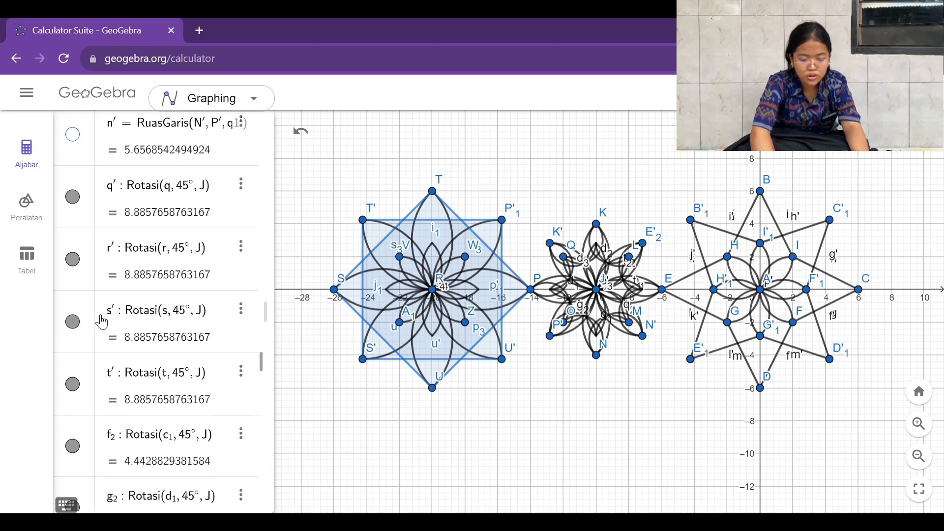
scroll(102, 322, down, 10)
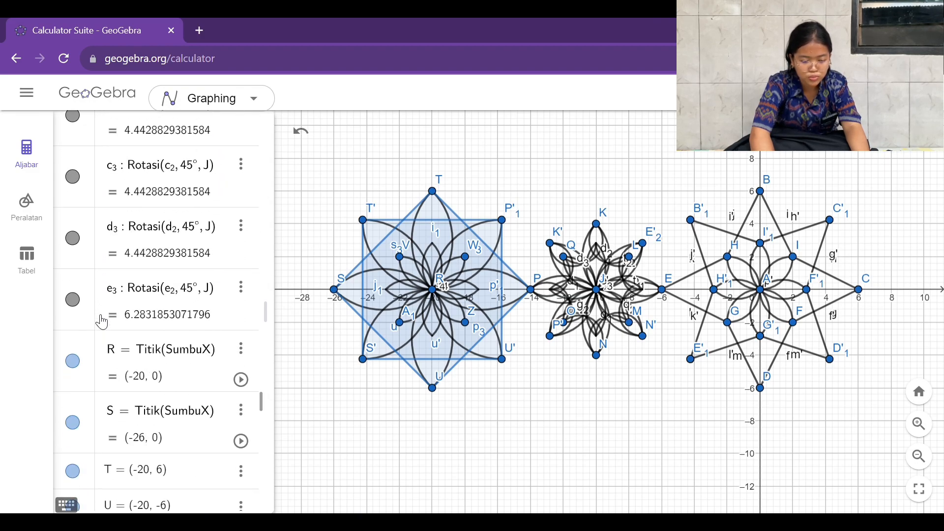
scroll(101, 322, down, 1)
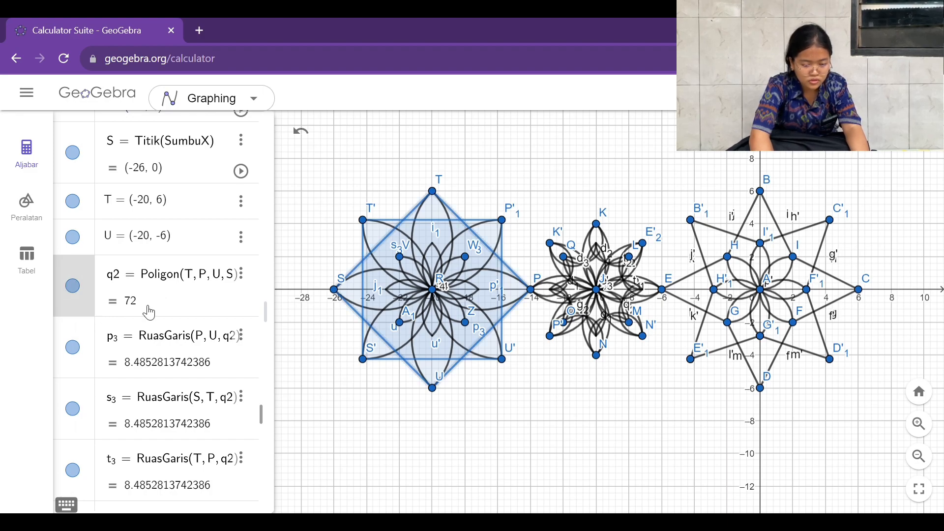
click(73, 286)
Hide the rotated square polygon q2′ through points T′, P′₁, U′ and S′
scroll(78, 292, down, 9)
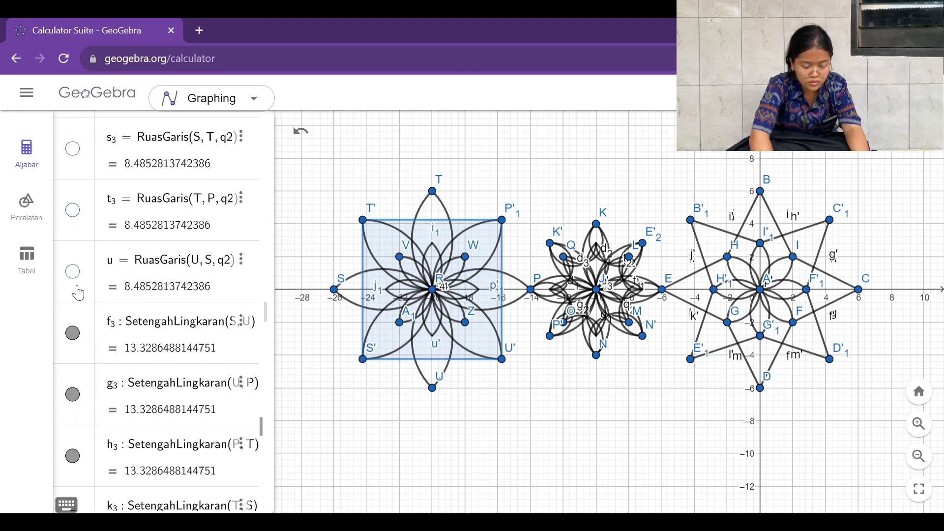
scroll(77, 292, down, 10)
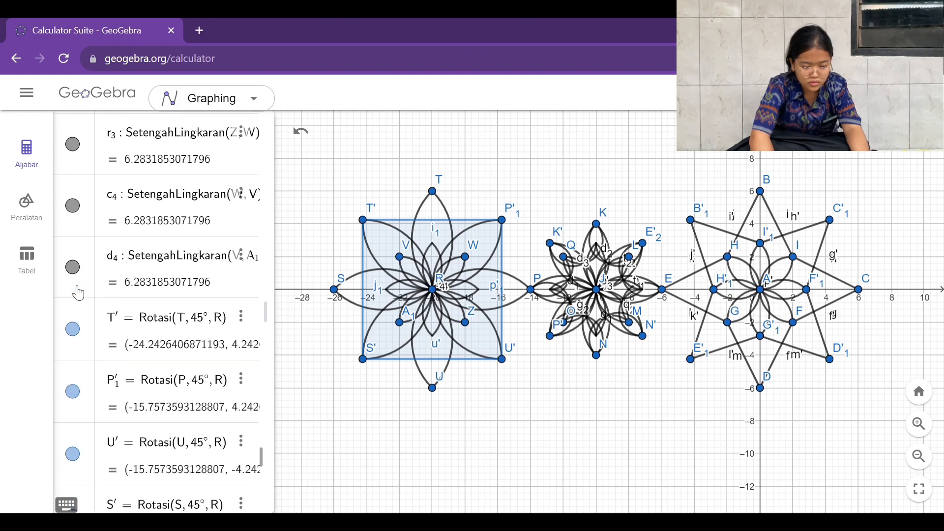
scroll(78, 292, down, 10)
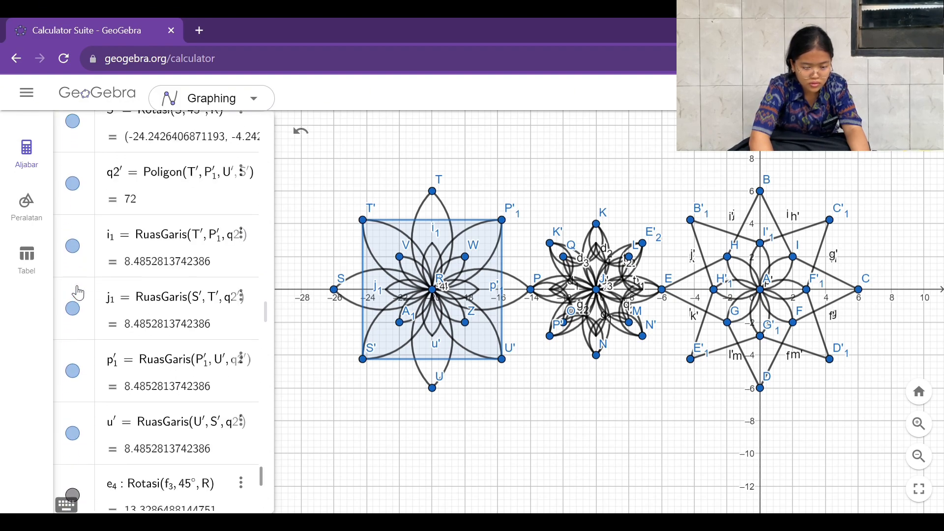
scroll(78, 293, down, 6)
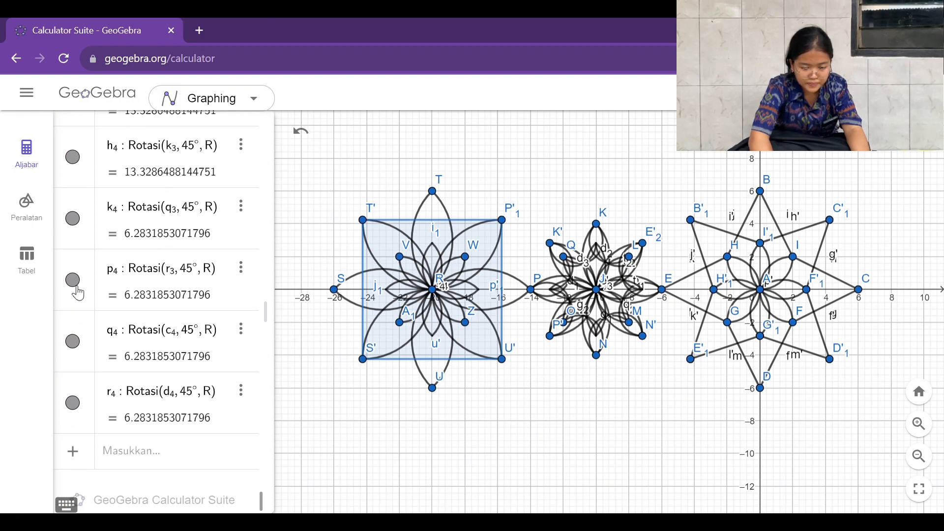
scroll(78, 293, up, 12)
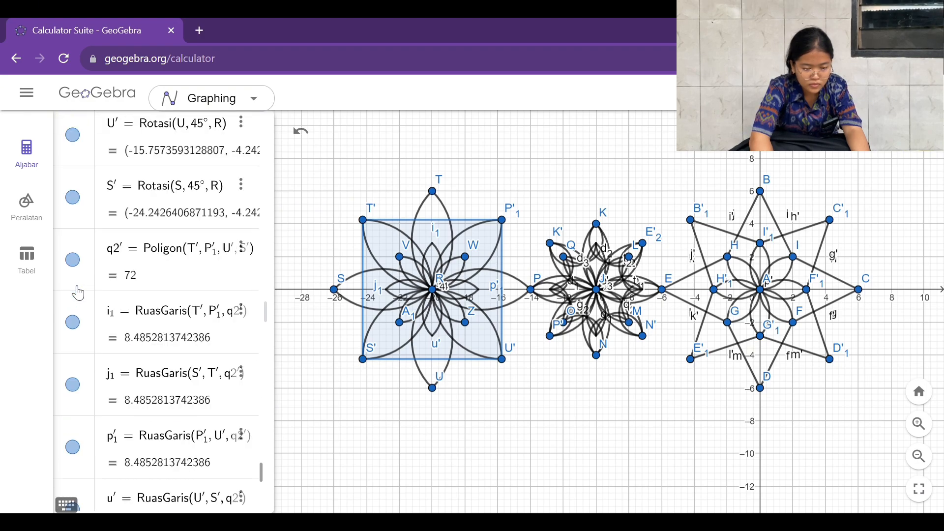
scroll(78, 292, up, 1)
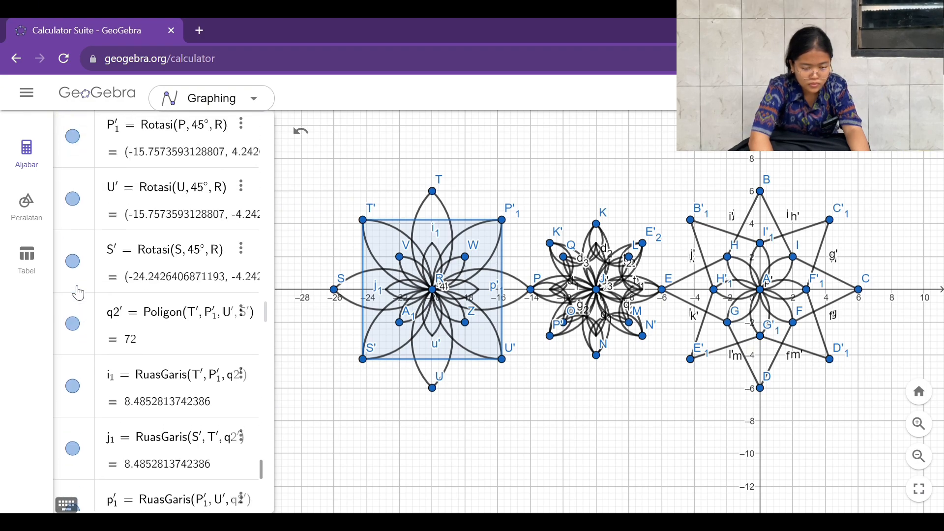
click(81, 330)
Draw a circle centred on R through a new point on the x-axis at about (-16.8, 0)
click(29, 214)
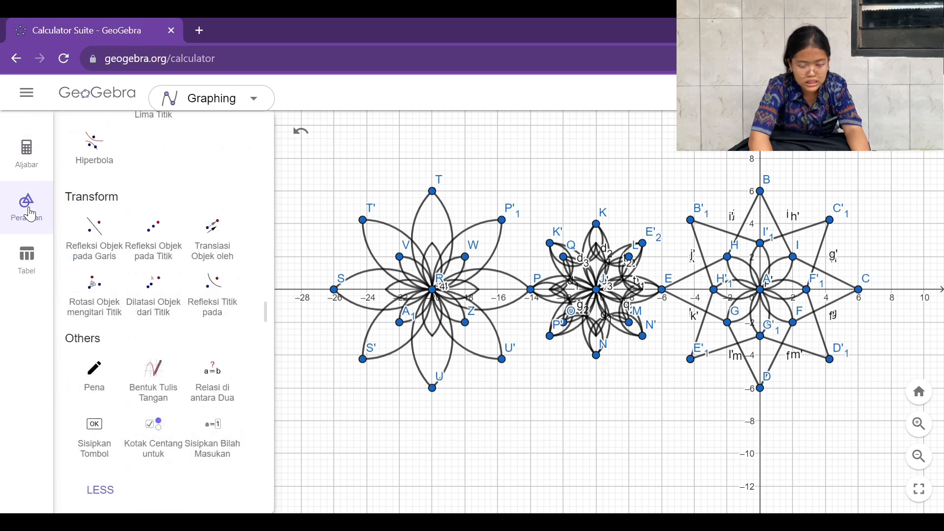
scroll(127, 274, up, 7)
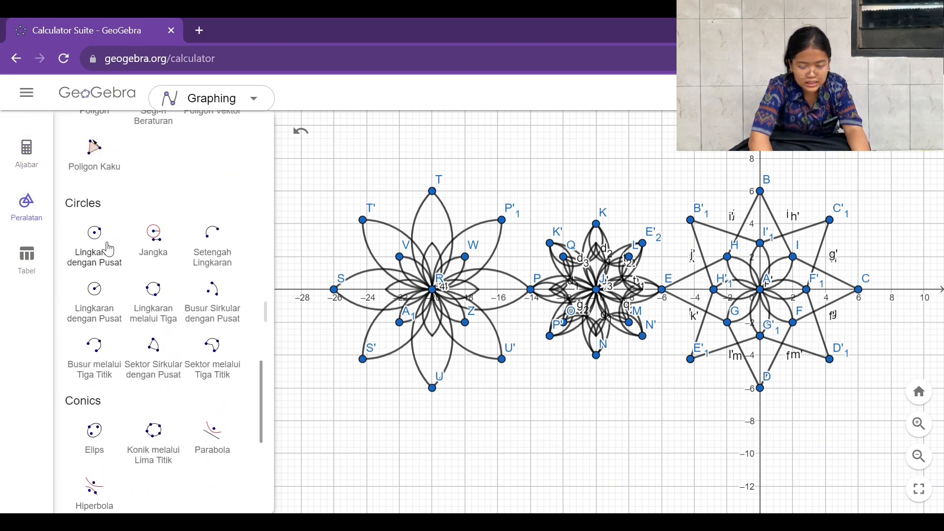
click(99, 237)
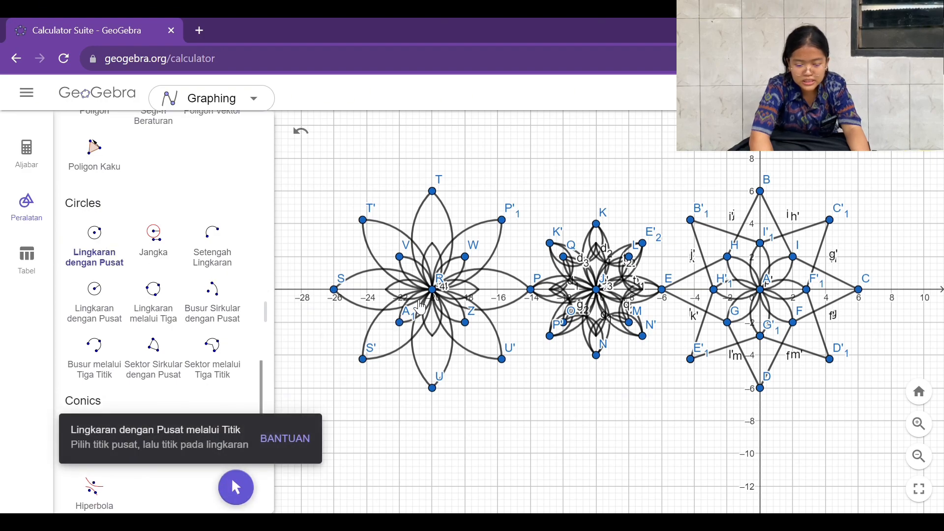
click(436, 293)
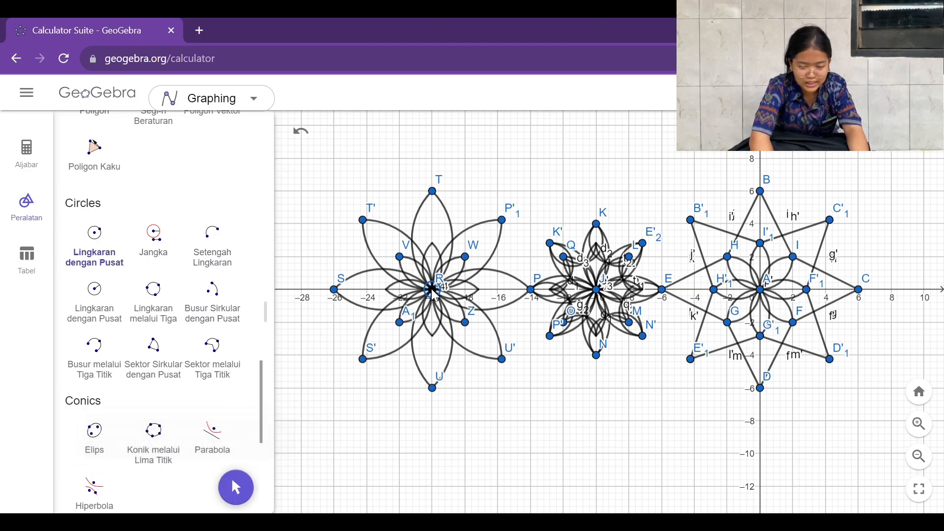
click(485, 290)
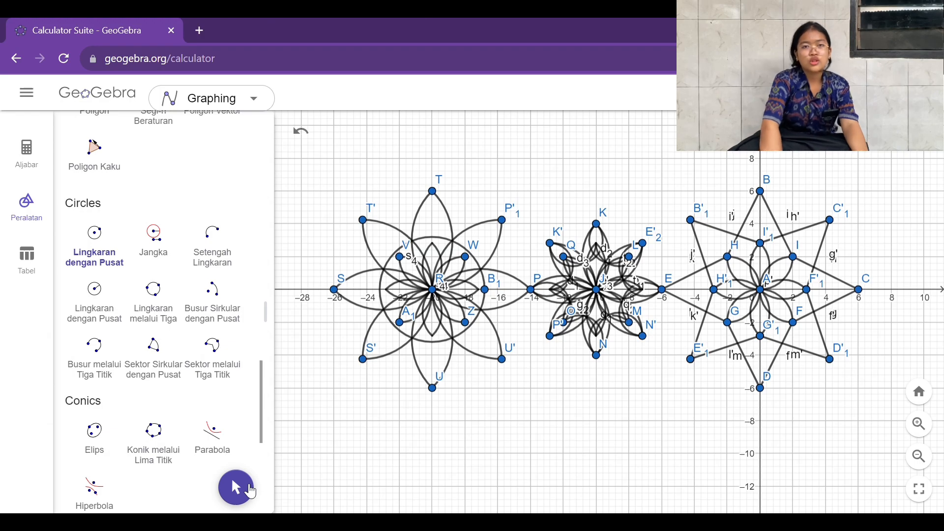
click(250, 488)
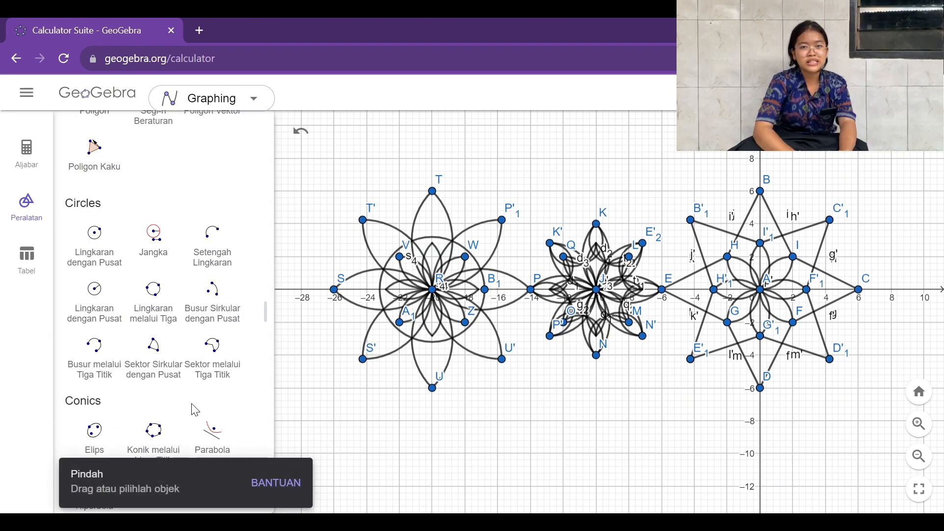
Reflect both petal flowers beside the star through the star's centre point at the origin
scroll(196, 410, down, 4)
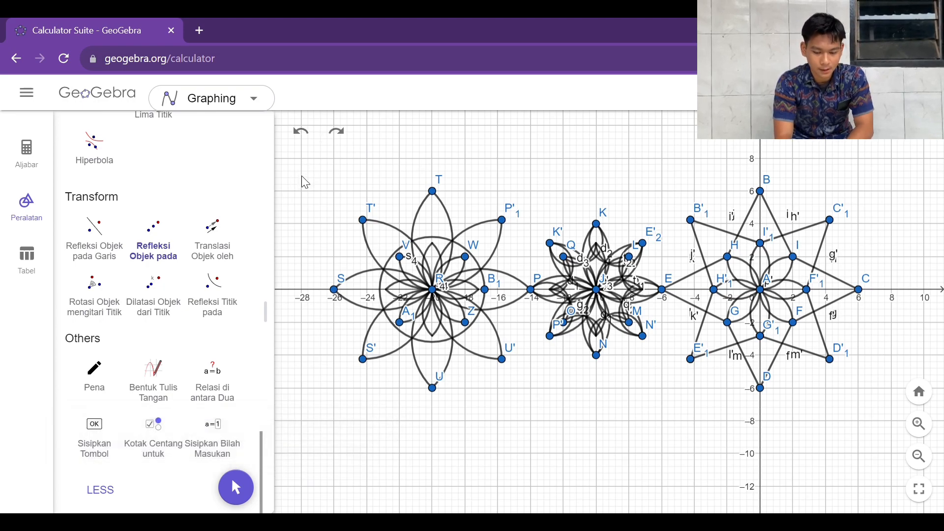
drag(293, 176, 683, 406)
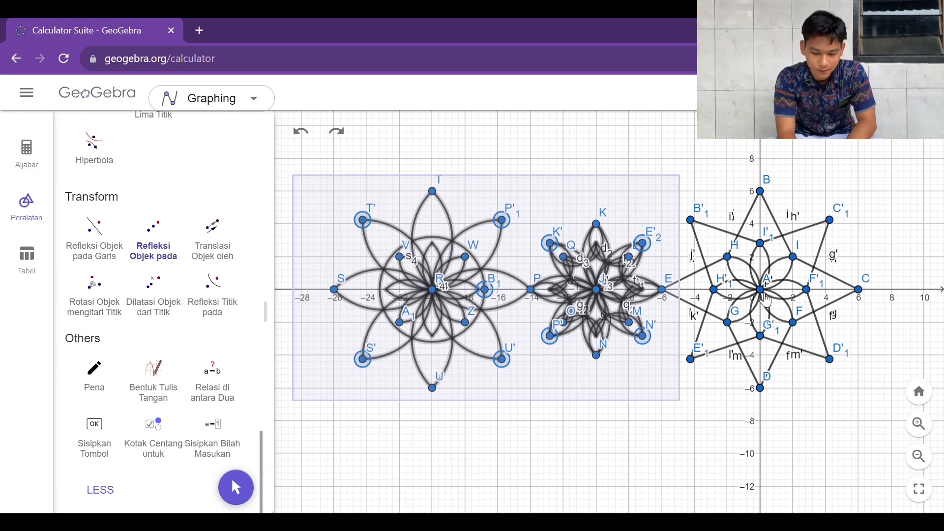
click(762, 294)
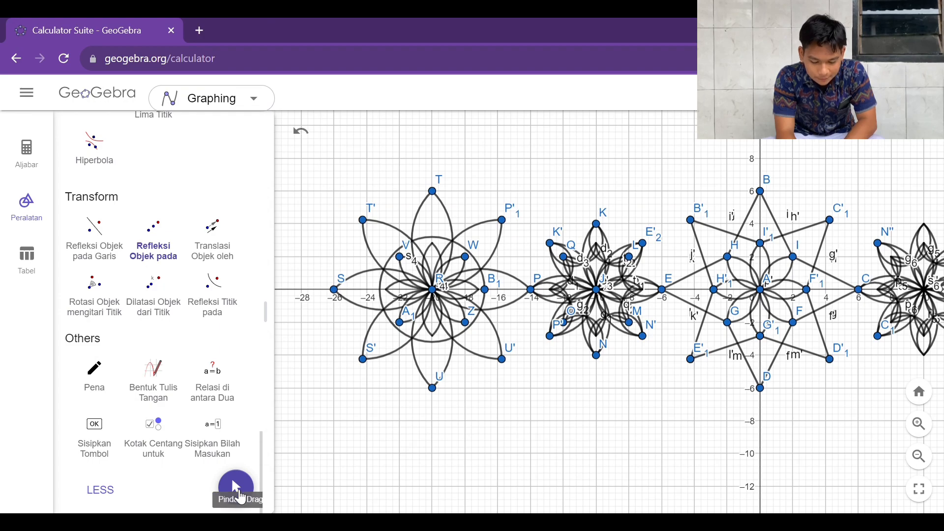
click(240, 496)
drag(495, 435, 486, 441)
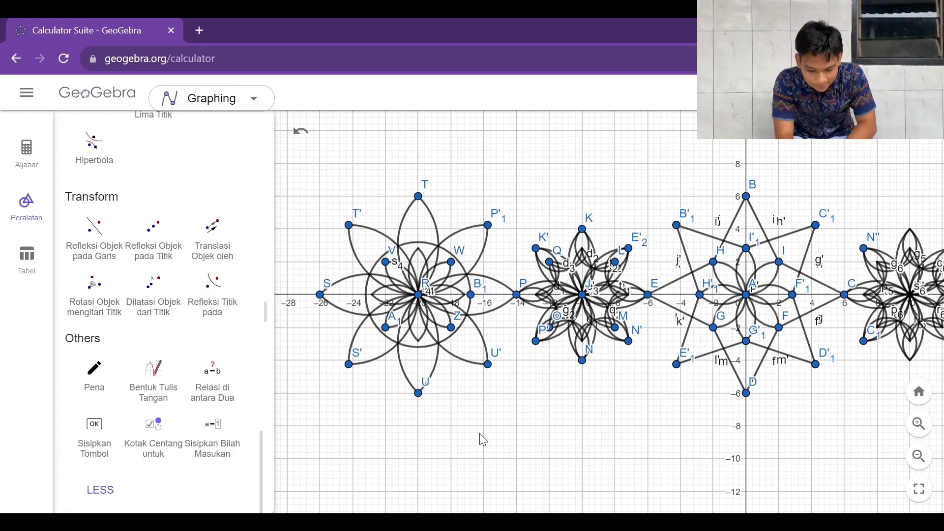
scroll(484, 440, down, 5)
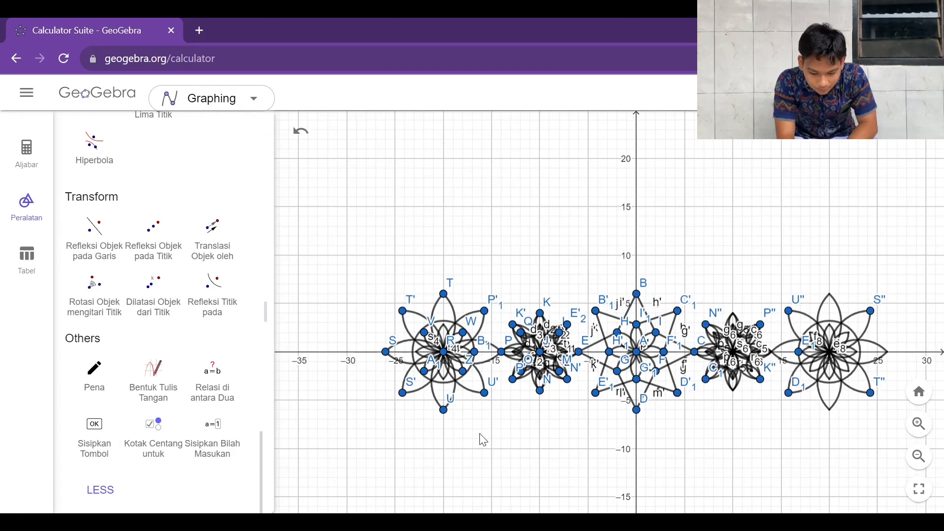
Reflect the whole row of flowers and star through point B (0, 6), and also through point D (0, -6)
click(153, 238)
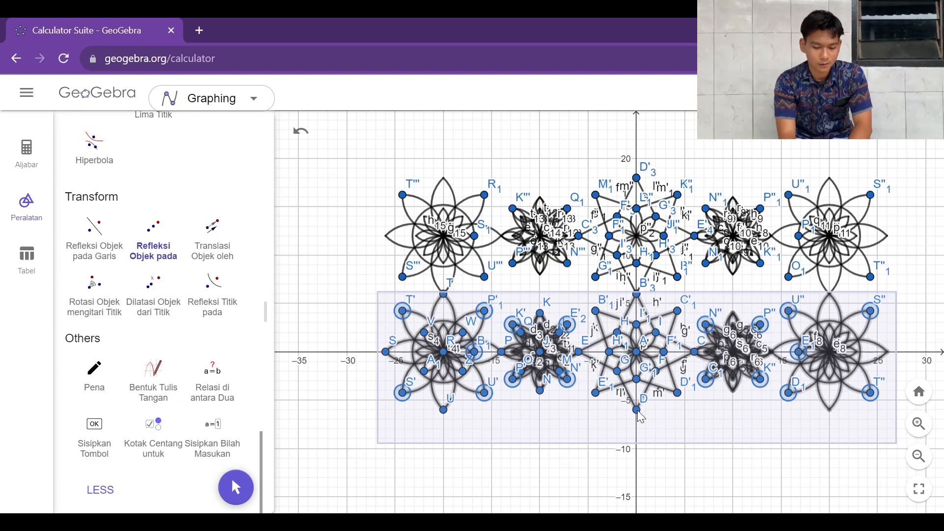
click(638, 412)
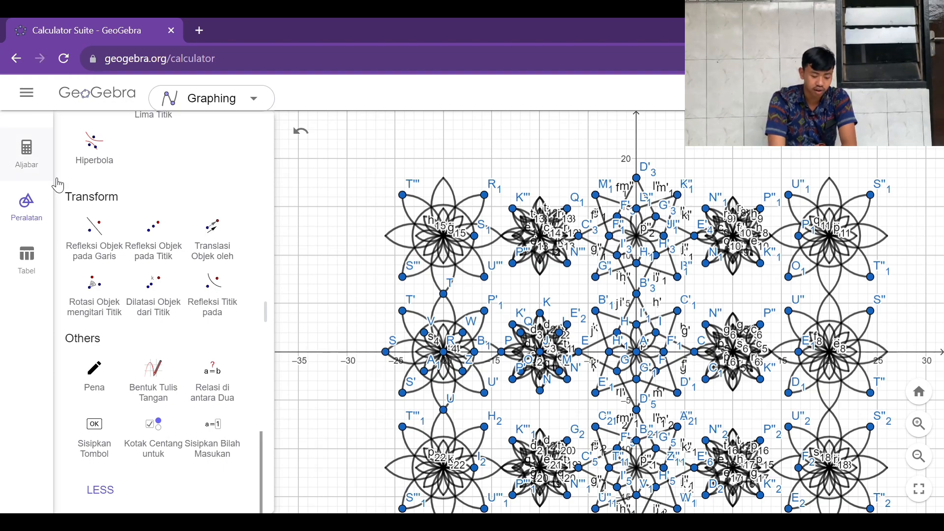
Hide the original points A through I of the central star
click(29, 160)
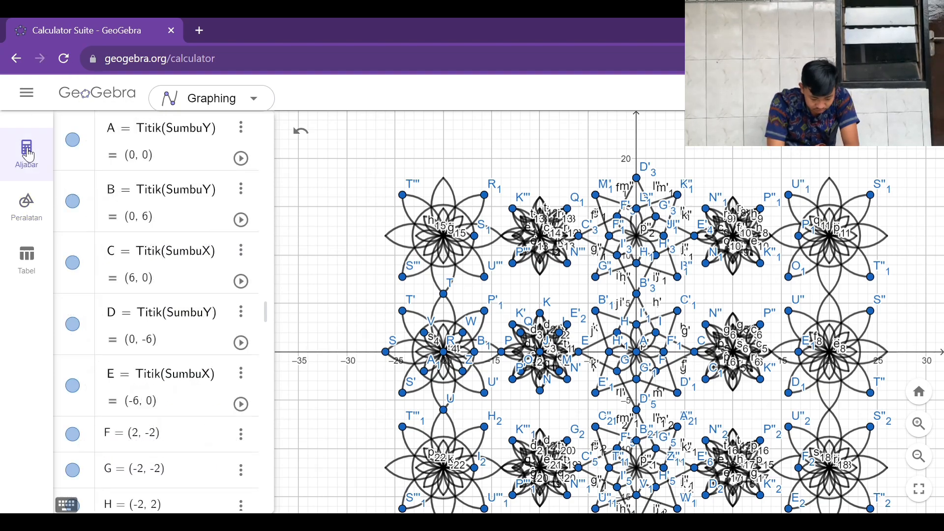
click(72, 140)
click(73, 201)
click(73, 263)
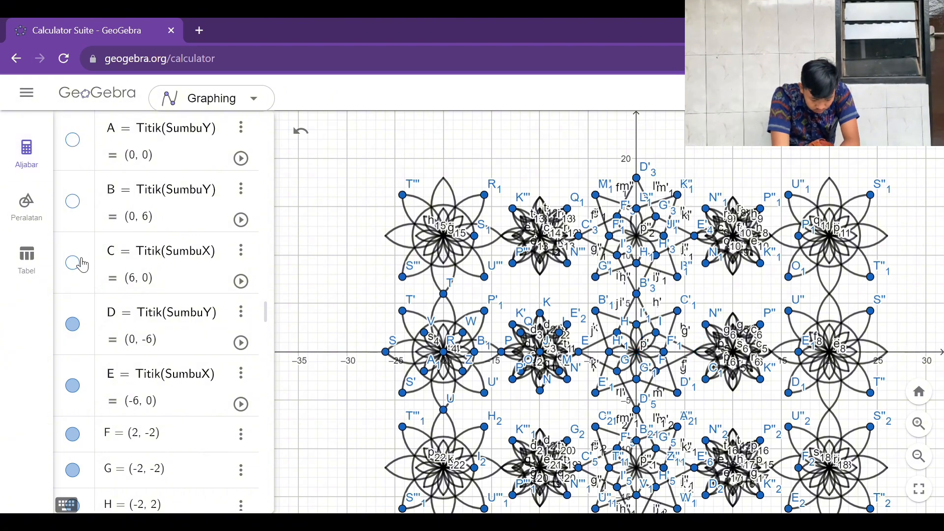
click(75, 389)
scroll(76, 387, down, 1)
click(73, 360)
click(72, 396)
click(73, 431)
click(73, 466)
scroll(74, 470, down, 8)
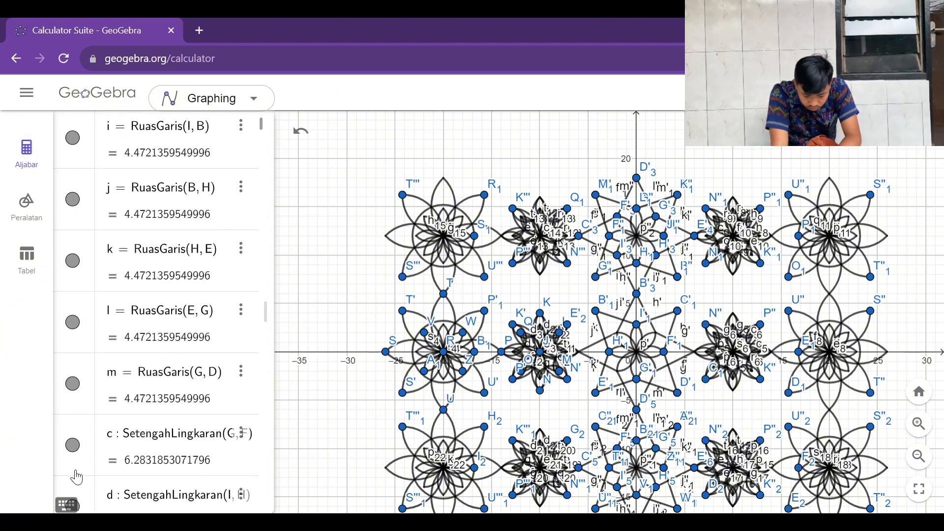
Hide the central star's rotated points D′, F′, F′₁, C′, C′₁, I′ and I′₁
scroll(75, 479, down, 12)
click(73, 308)
click(73, 371)
scroll(73, 369, down, 3)
click(73, 245)
click(73, 308)
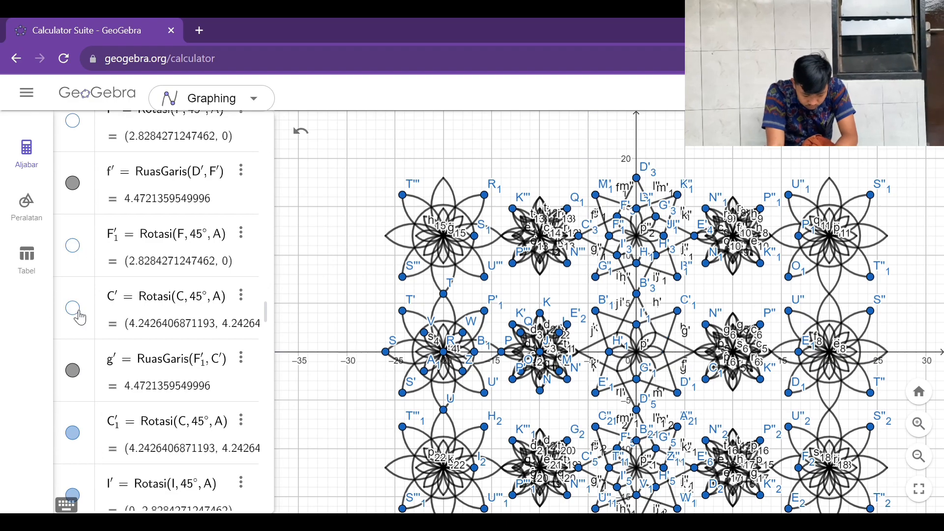
click(72, 433)
scroll(73, 433, down, 3)
click(73, 448)
scroll(75, 443, down, 5)
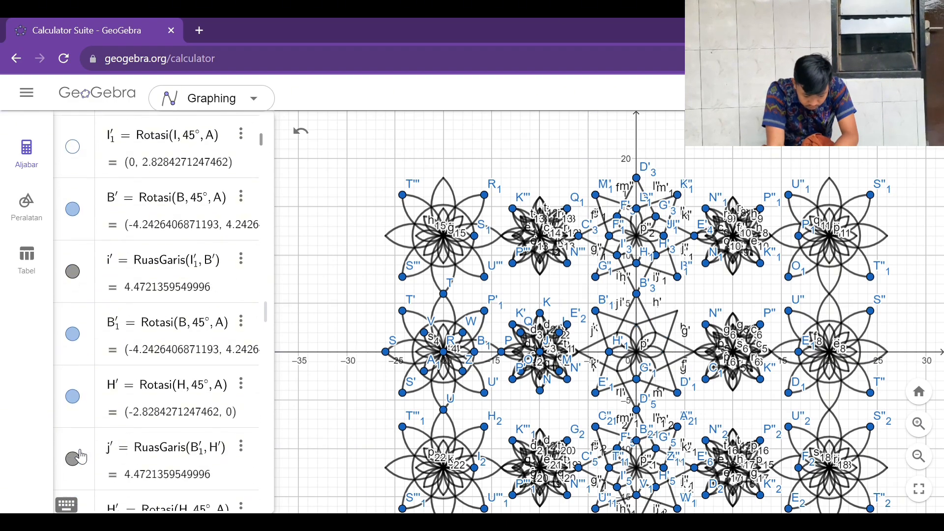
Hide the star's remaining rotated points B′, B′₁, H′, H′₁, E′, E′₁, G′, G′₁ and D′₁
click(73, 208)
click(73, 334)
click(74, 397)
scroll(75, 400, down, 3)
click(73, 357)
click(71, 418)
scroll(74, 422, down, 4)
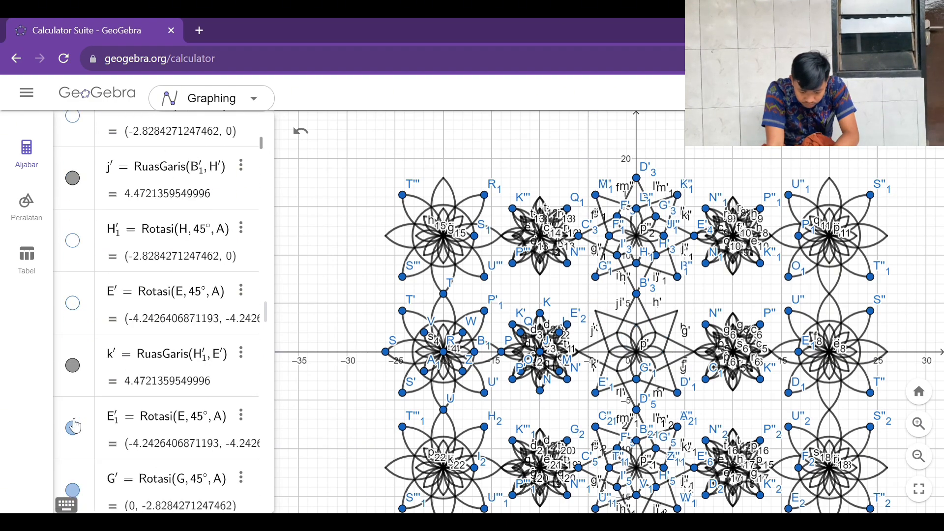
click(73, 361)
scroll(75, 357, down, 4)
click(73, 227)
click(73, 291)
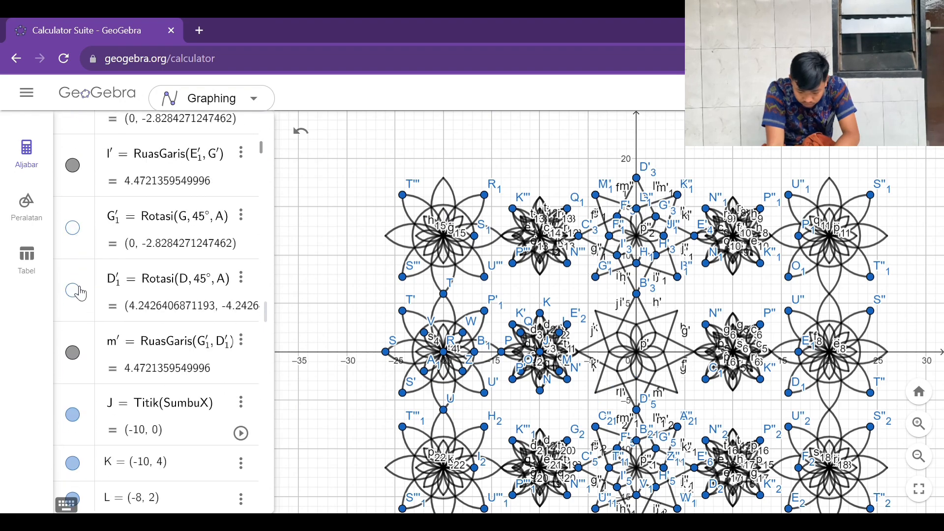
Hide the construction points J through Q of the small petal flower centred at (-10, 0)
click(74, 414)
scroll(74, 412, down, 5)
click(73, 154)
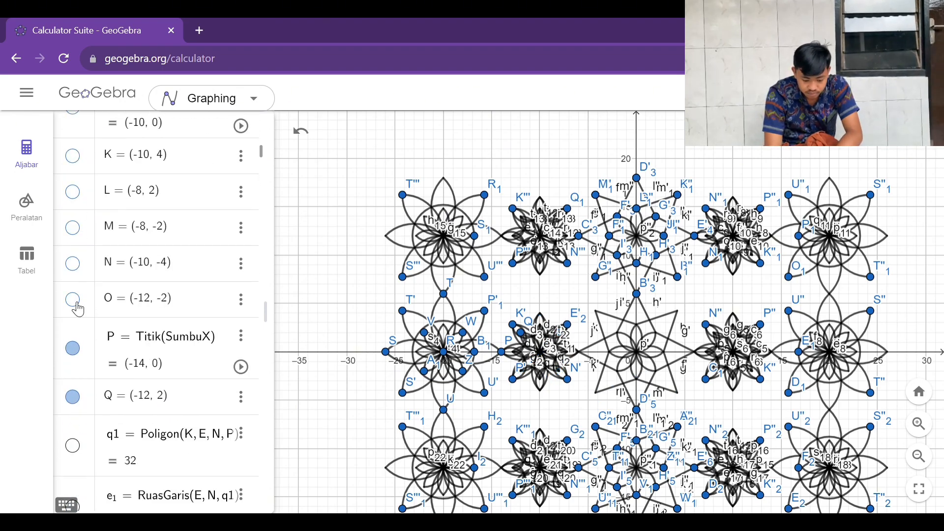
click(73, 348)
click(72, 397)
Hide the same small flower's rotated points K′, E′₂, N′ and P′
scroll(73, 401, down, 20)
click(74, 367)
click(74, 430)
scroll(75, 437, down, 1)
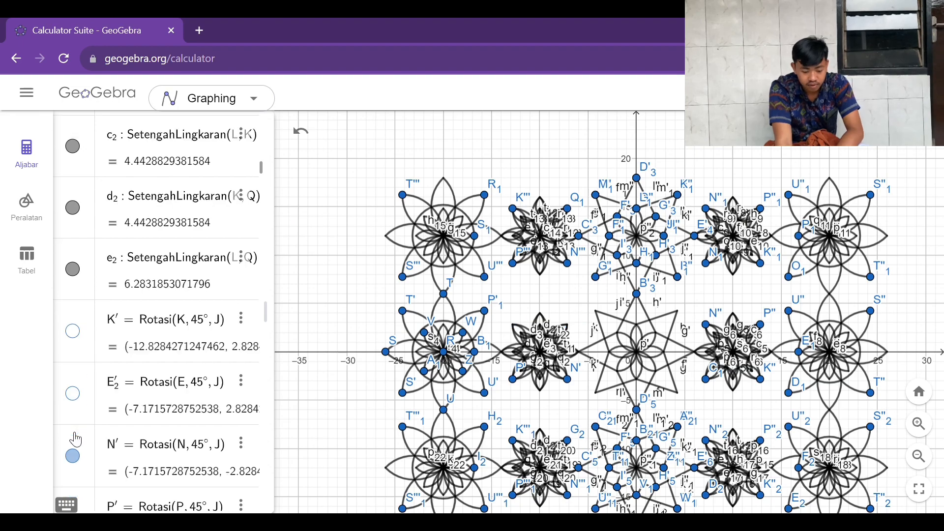
scroll(75, 439, down, 5)
click(75, 197)
click(75, 257)
Hide points R, S, T, U, V, W, Z and A₁ of the large petal flower centred at (-20, 0)
scroll(79, 222, down, 20)
click(74, 180)
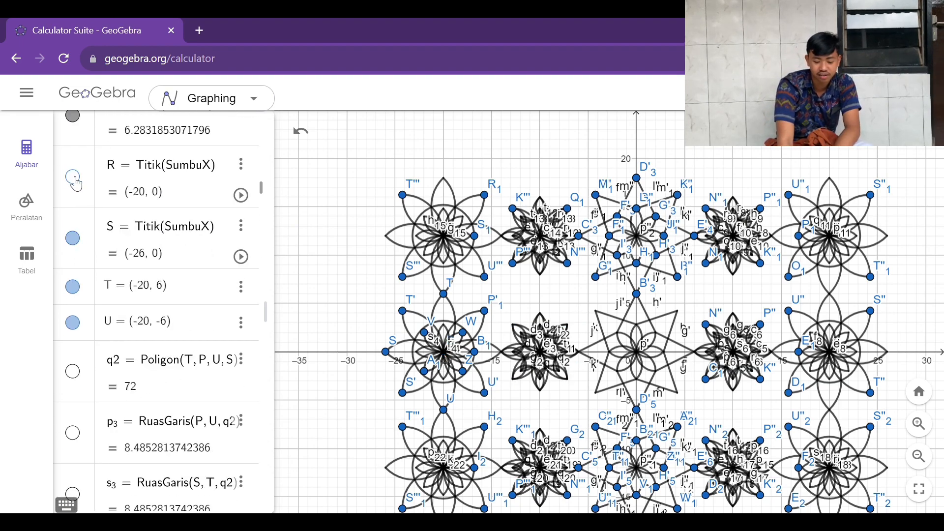
click(73, 323)
scroll(74, 314, down, 10)
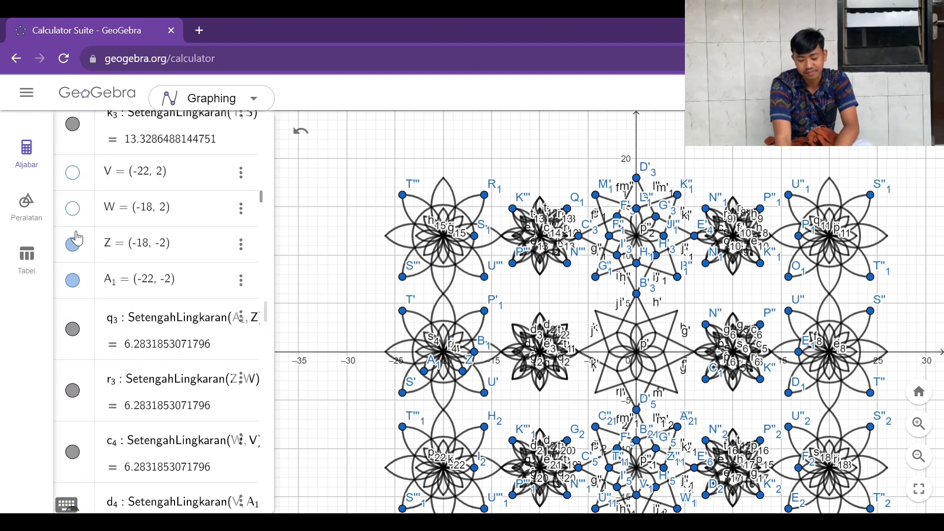
click(74, 243)
click(74, 281)
Hide the same large flower's rotated points T′, P′₁, U′ and S′, along with circle point B₁
scroll(73, 285, down, 7)
click(74, 218)
click(73, 281)
click(74, 343)
click(74, 407)
scroll(167, 359, down, 9)
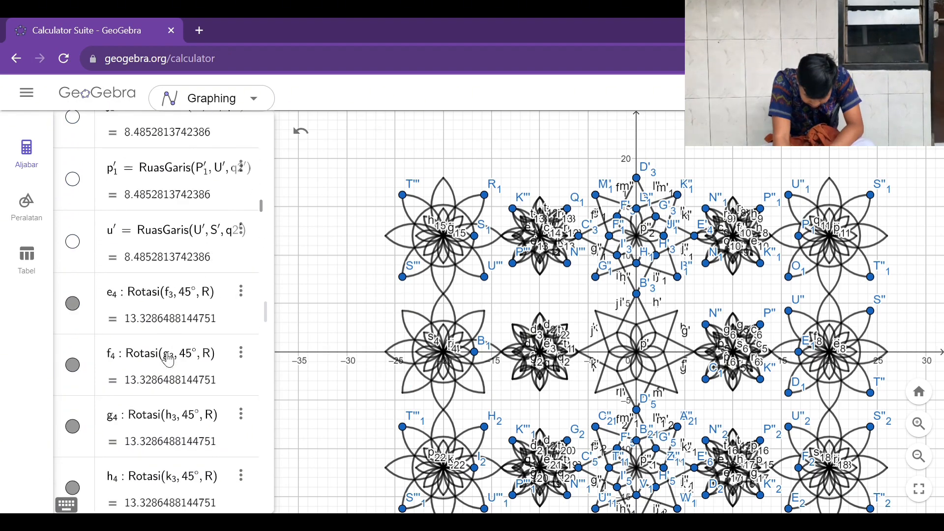
scroll(76, 245, down, 20)
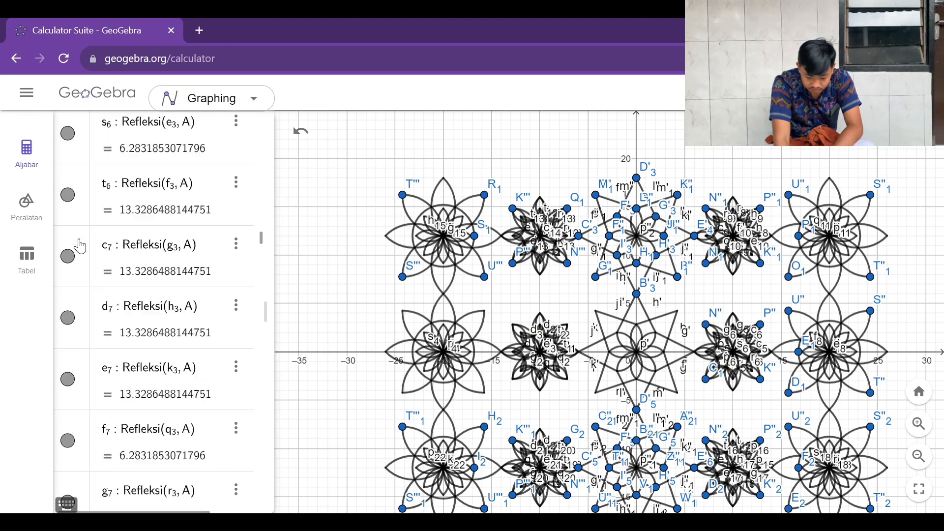
Hide points K″, C₁, N″ and P″ of the small flower reflected through A
scroll(80, 245, down, 17)
click(77, 243)
click(75, 305)
click(75, 366)
scroll(74, 344, down, 4)
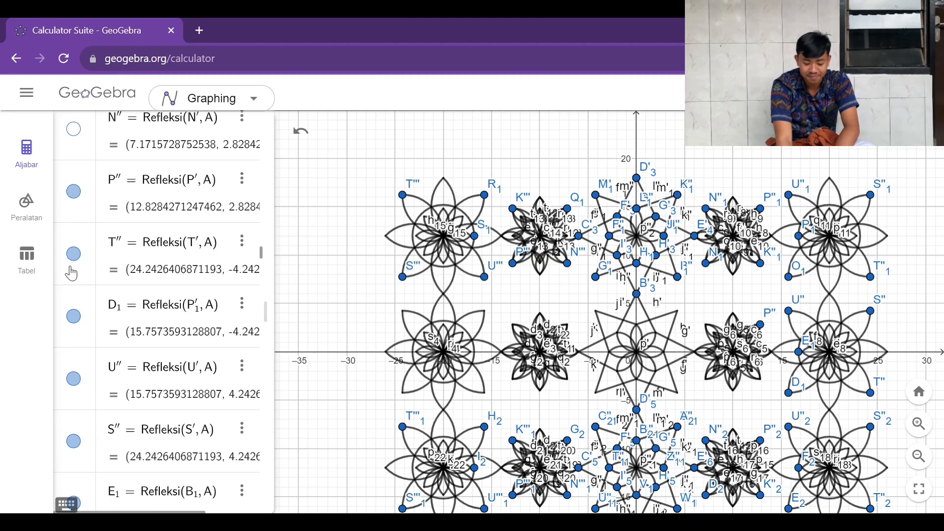
Hide points T″, D₁, U″, S″ and E₁ of the large flower reflected through A
click(74, 254)
click(73, 317)
click(73, 379)
click(73, 441)
scroll(73, 445, down, 8)
click(74, 245)
scroll(79, 250, down, 3)
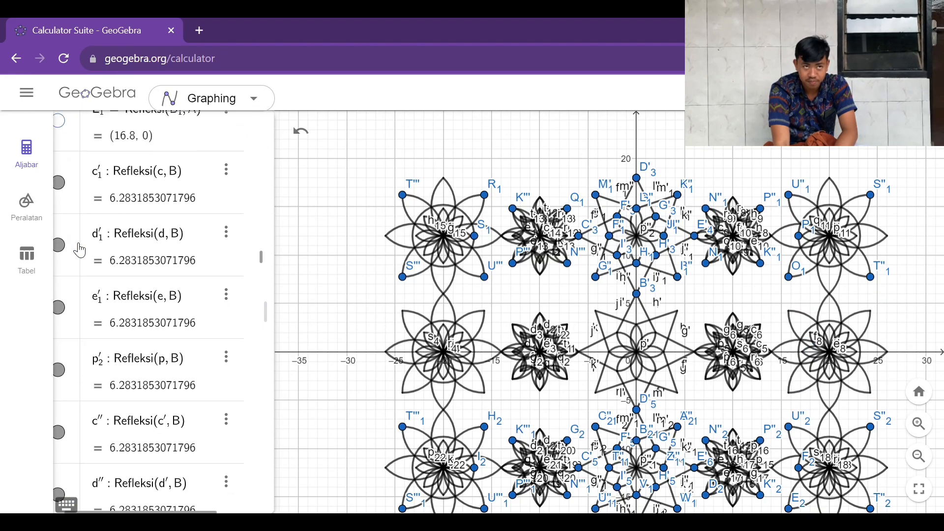
Hide all remaining points in the upper and lower rows reflected through B and D
scroll(80, 250, down, 15)
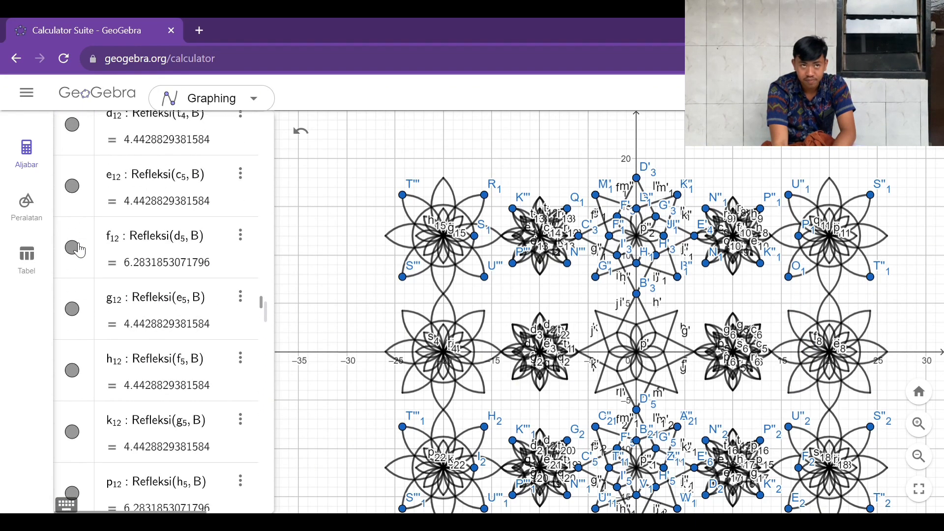
scroll(78, 248, down, 3)
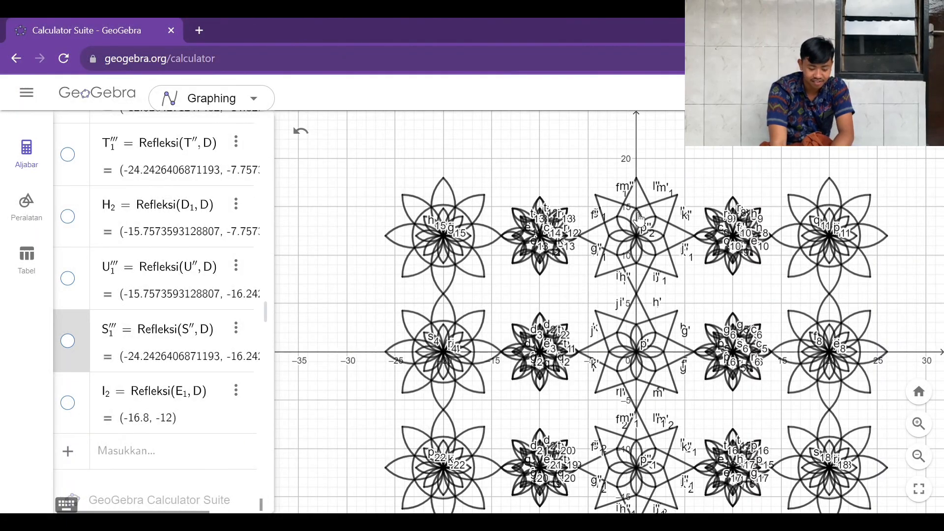